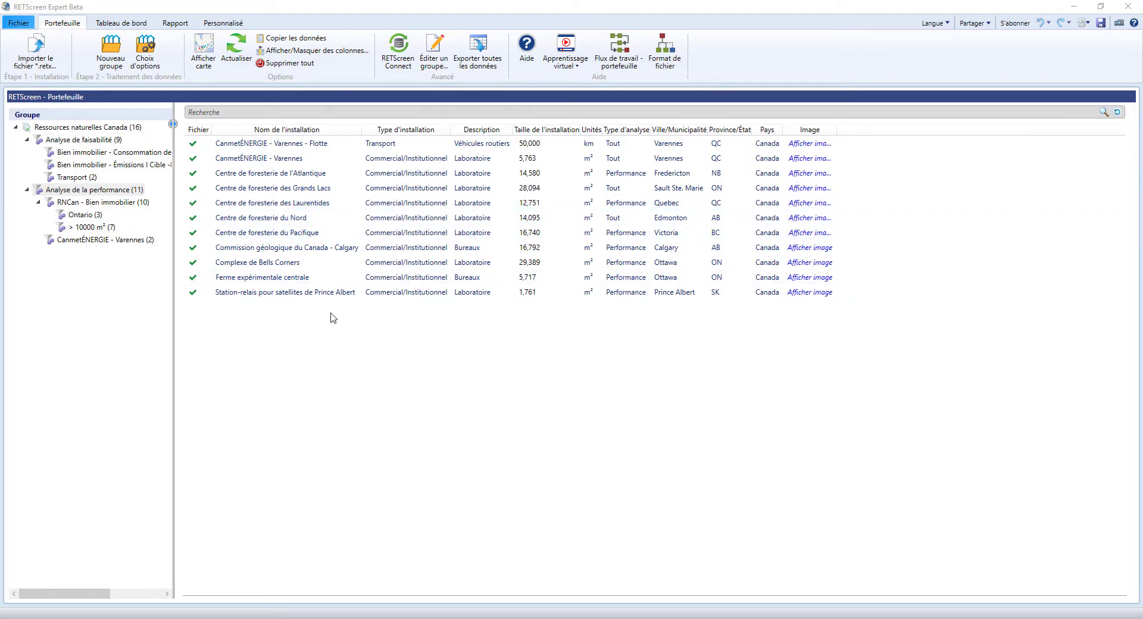
Review the dashboard charts for the -40% 2025 emissions comparison, the feasibility GHG emissions and the performance GHG emissions by facility name.
{"action": "left_click", "coordinate": [127, 24]}
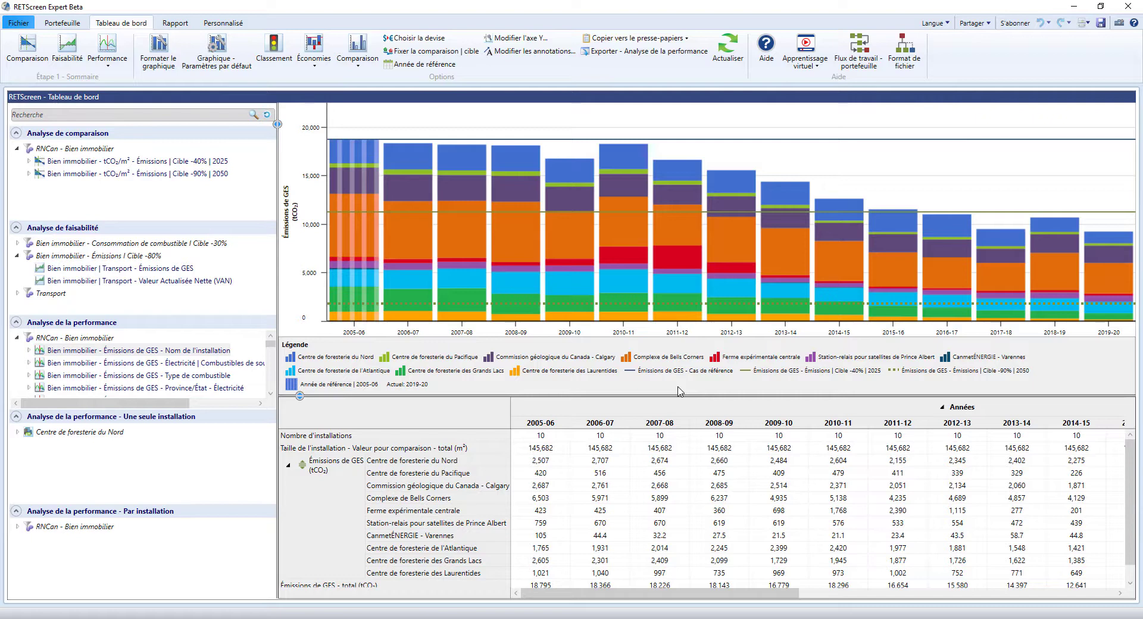
{"action": "left_click", "coordinate": [131, 165]}
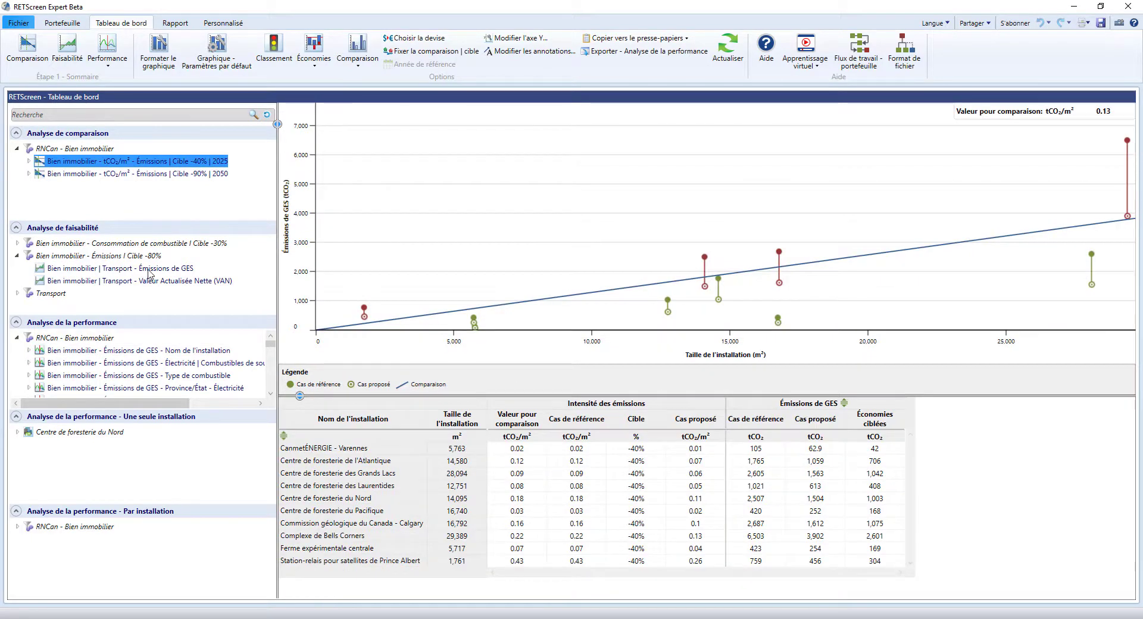
{"action": "left_click", "coordinate": [150, 269]}
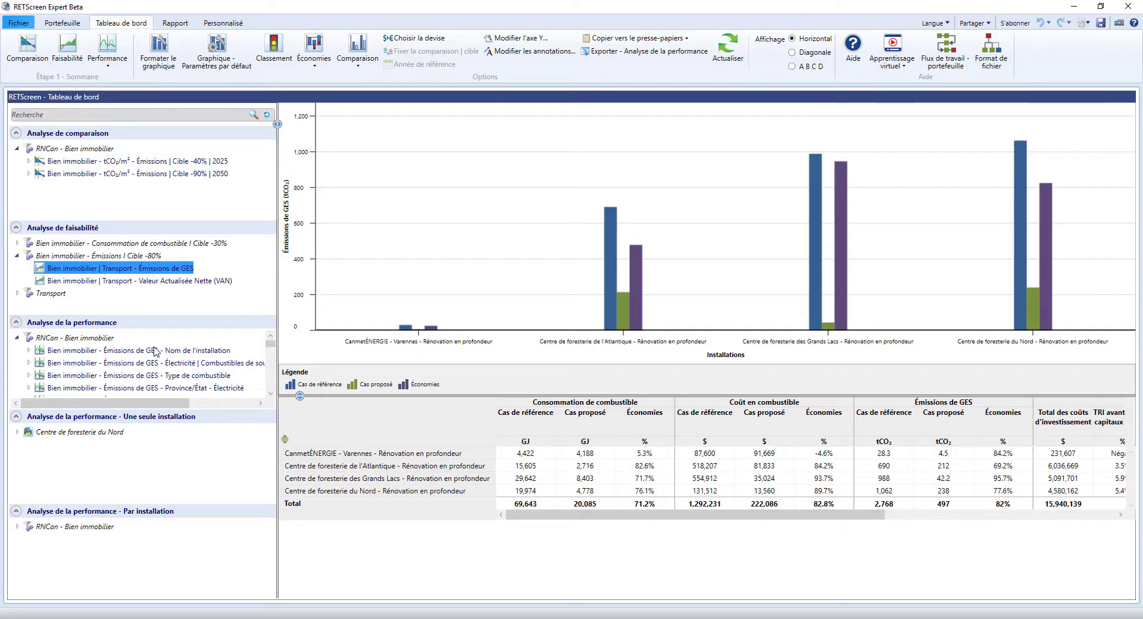
{"action": "left_click", "coordinate": [150, 351]}
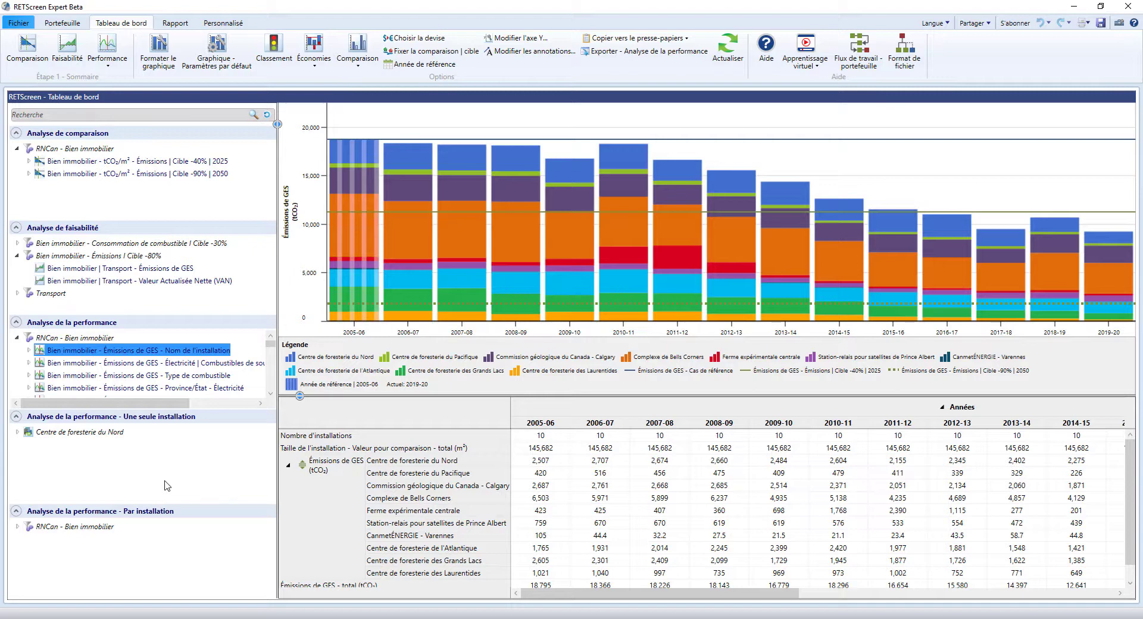
Open the portfolio report and look through its list of sections.
{"action": "left_click", "coordinate": [175, 24]}
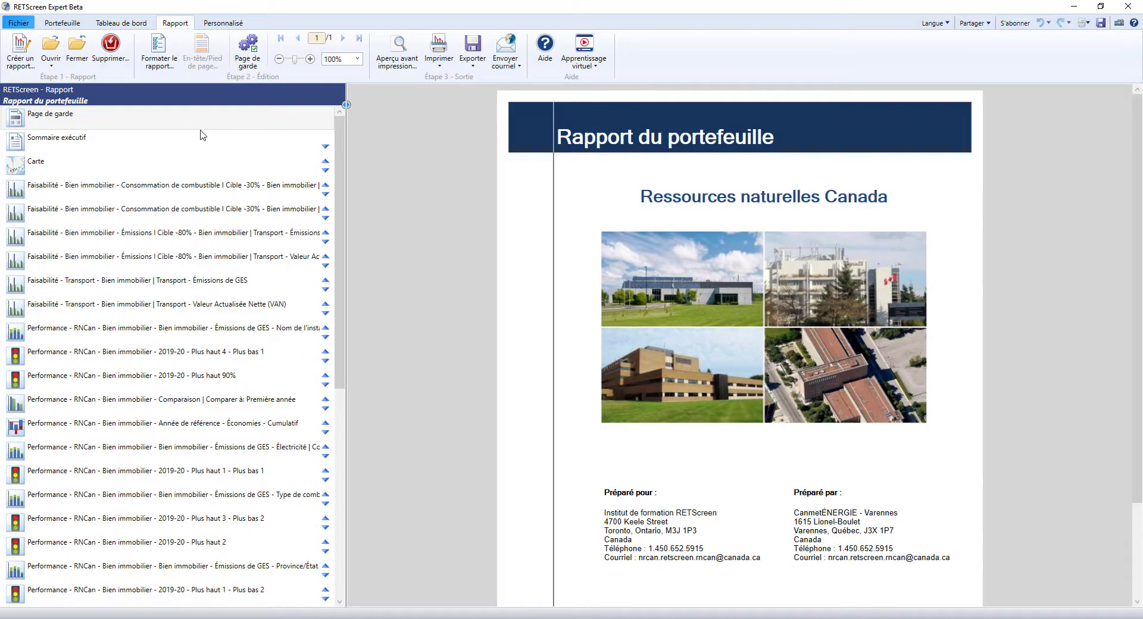
{"action": "scroll", "coordinate": [343, 249], "scroll_direction": "down", "scroll_amount": 1}
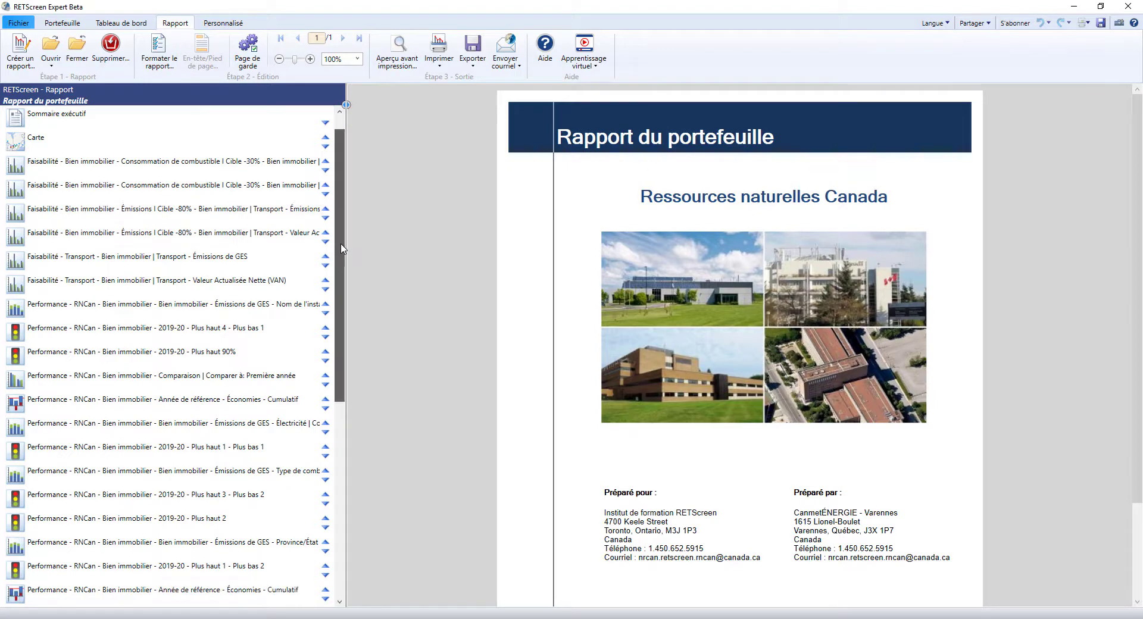
{"action": "left_click_drag", "start_coordinate": [343, 249], "coordinate": [367, 238]}
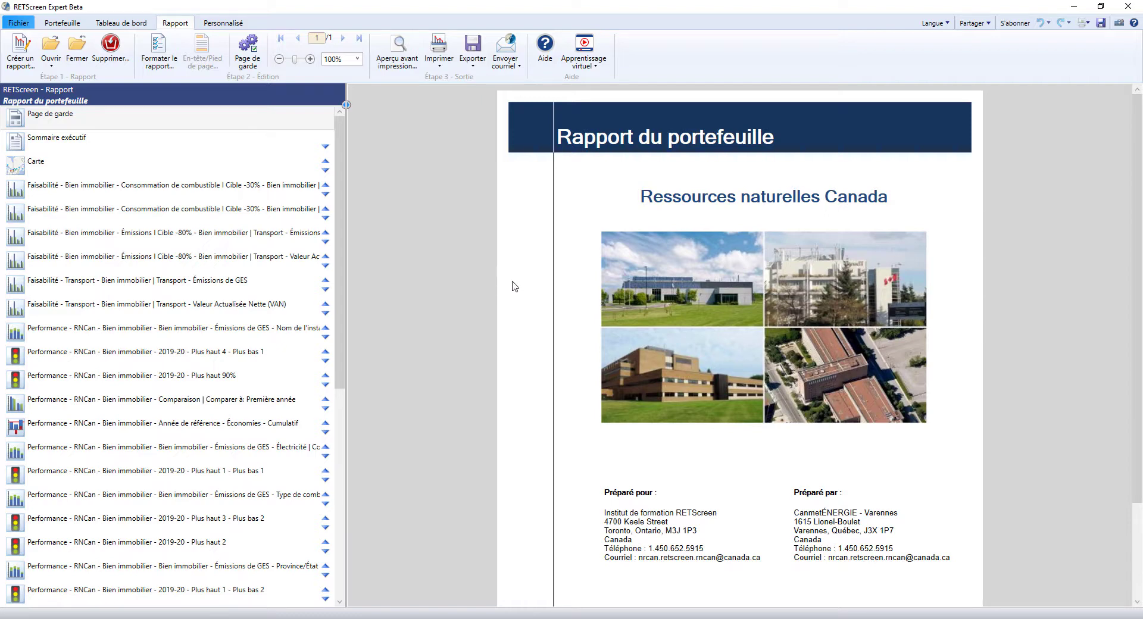
Create a report named "Rapport d'atténuation du carbone - sommaire" that includes both figures and data.
{"action": "left_click", "coordinate": [28, 63]}
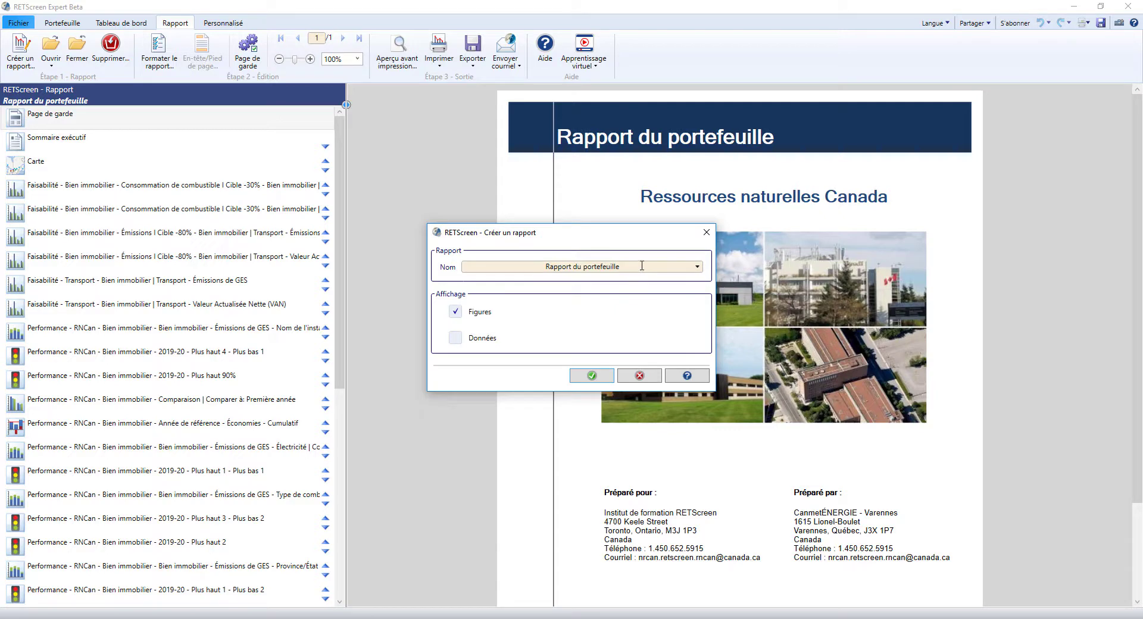
{"action": "left_click", "coordinate": [698, 268]}
{"action": "scroll", "coordinate": [707, 336], "scroll_direction": "up", "scroll_amount": 1}
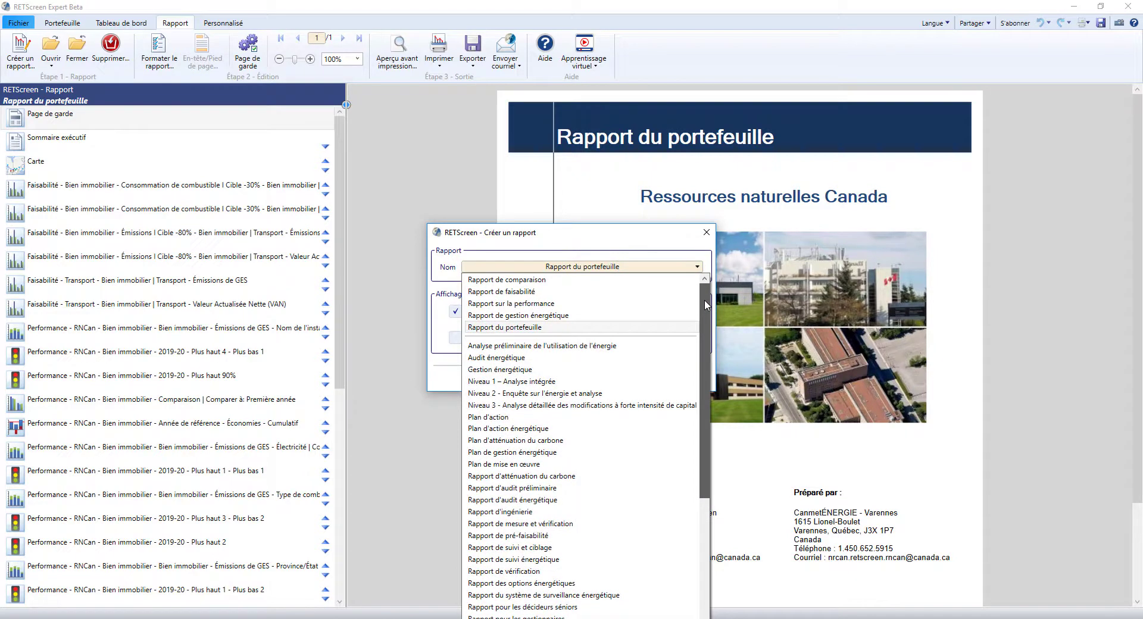
{"action": "left_click_drag", "start_coordinate": [707, 309], "coordinate": [695, 396]}
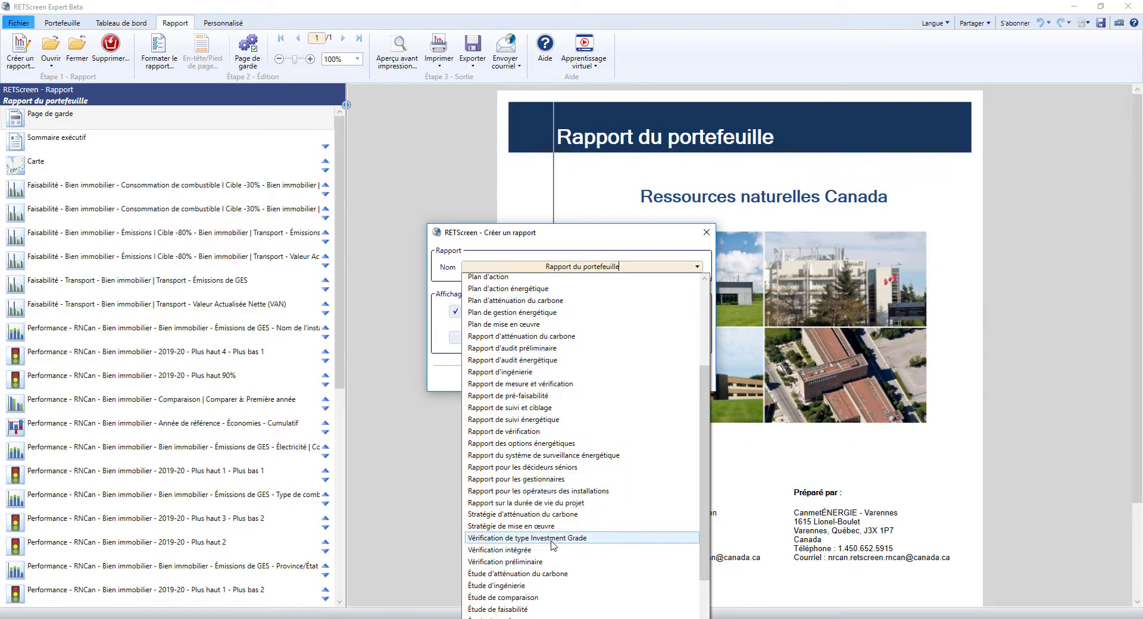
{"action": "left_click", "coordinate": [549, 337]}
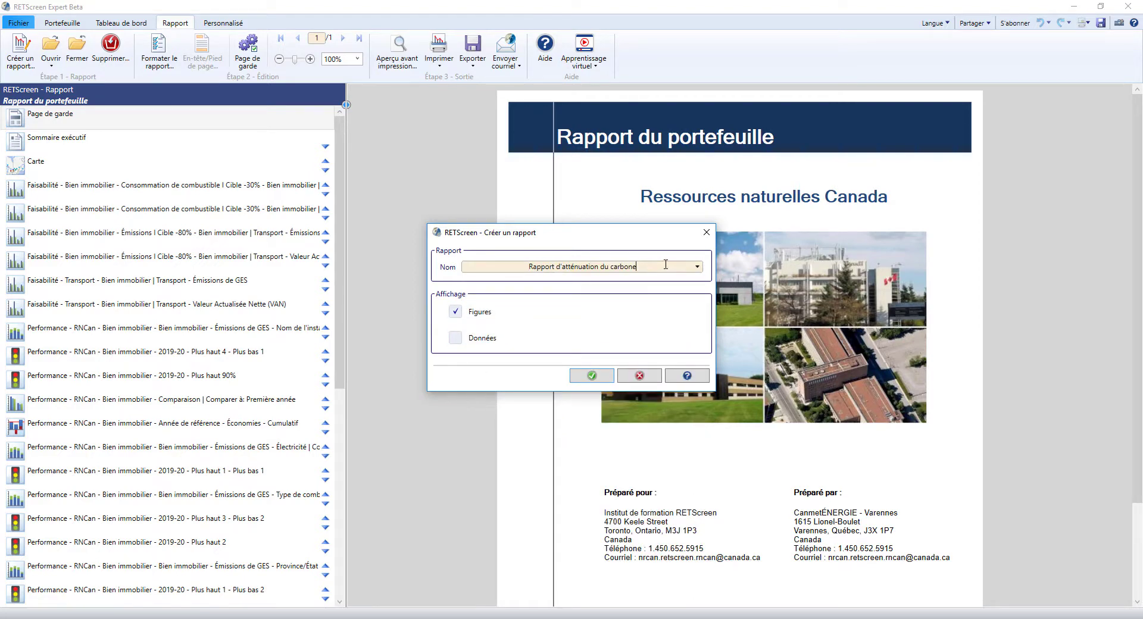
{"action": "type", "text": "- sommaire"}
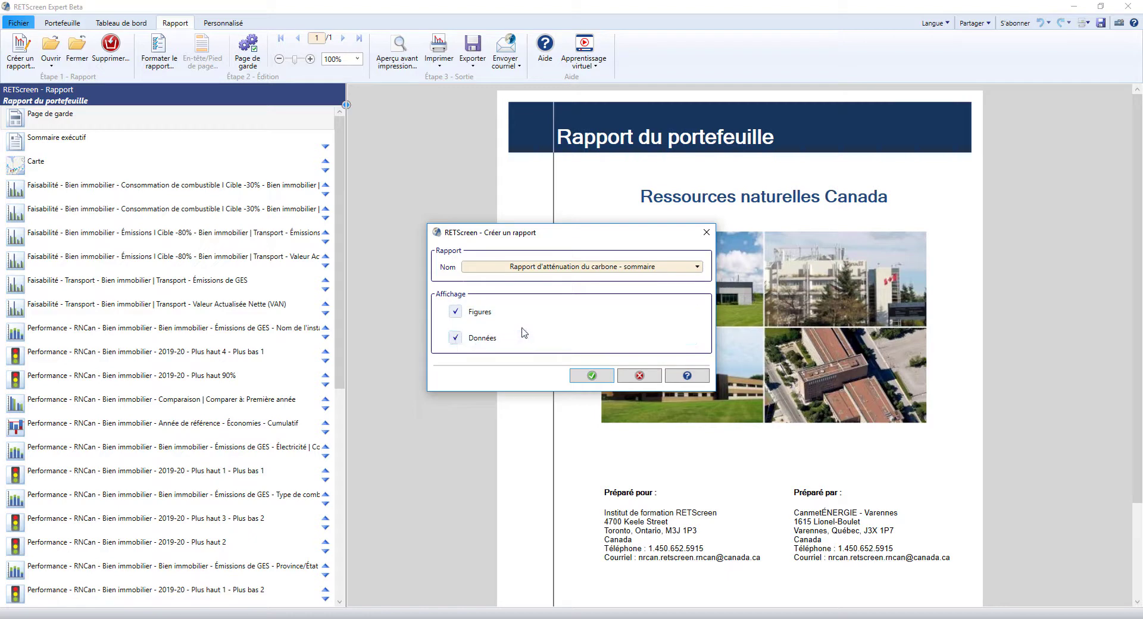
{"action": "left_click", "coordinate": [595, 379]}
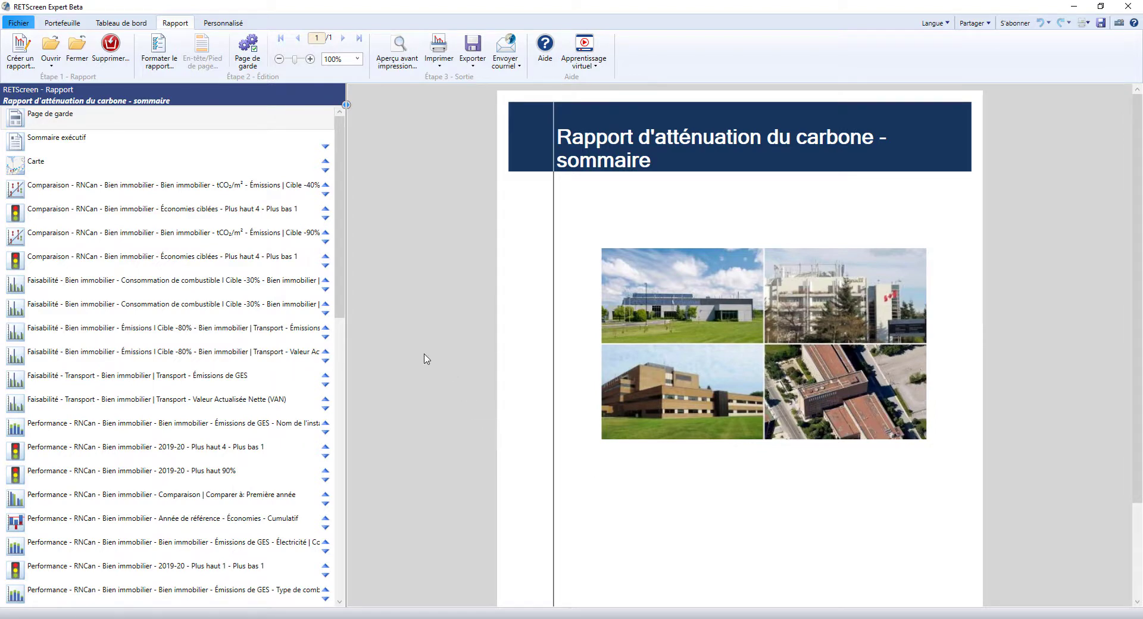
Format the report to include one new text section.
{"action": "left_click", "coordinate": [149, 49]}
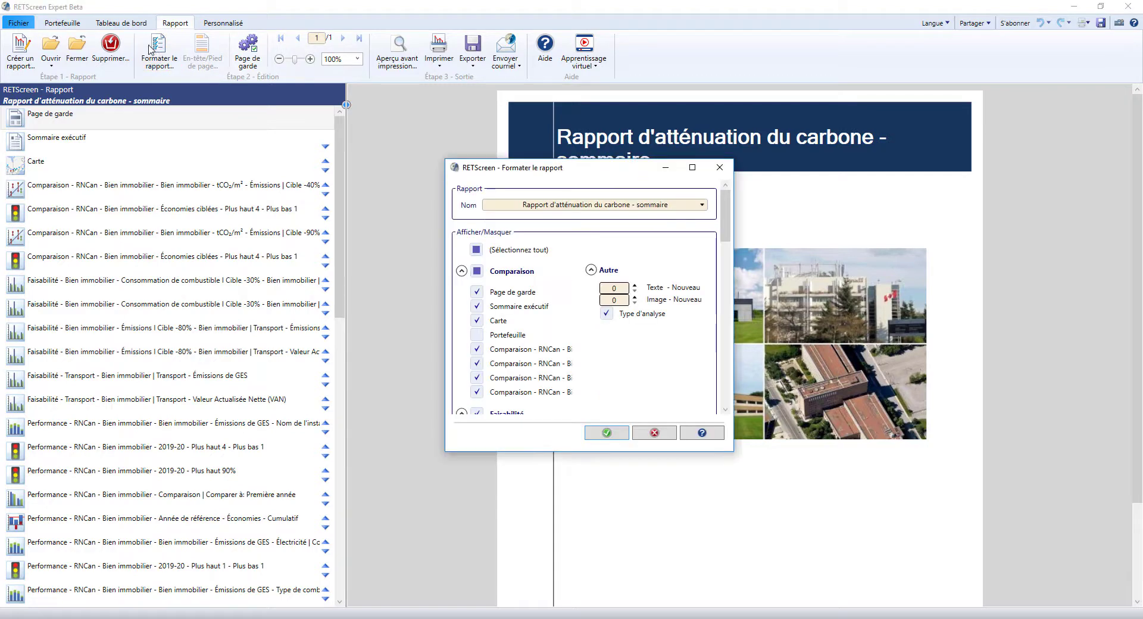
{"action": "mouse_move", "coordinate": [726, 237]}
{"action": "left_mouse_down"}
{"action": "mouse_move", "coordinate": [716, 375]}
{"action": "mouse_move", "coordinate": [710, 231]}
{"action": "left_mouse_up"}
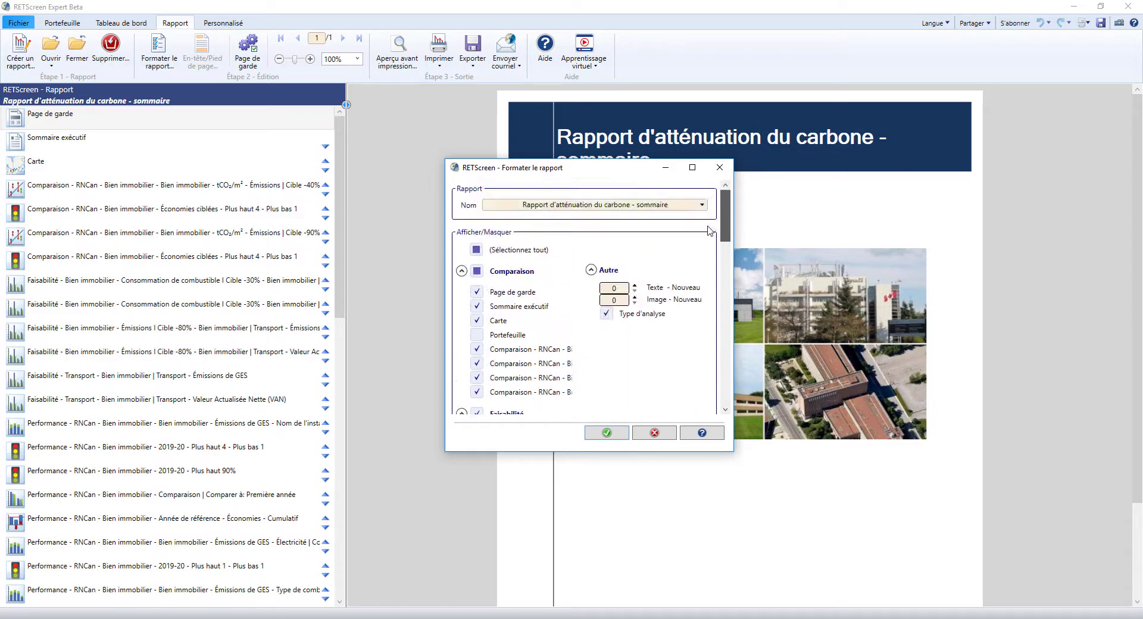
{"action": "left_click", "coordinate": [634, 285]}
{"action": "left_click", "coordinate": [635, 297]}
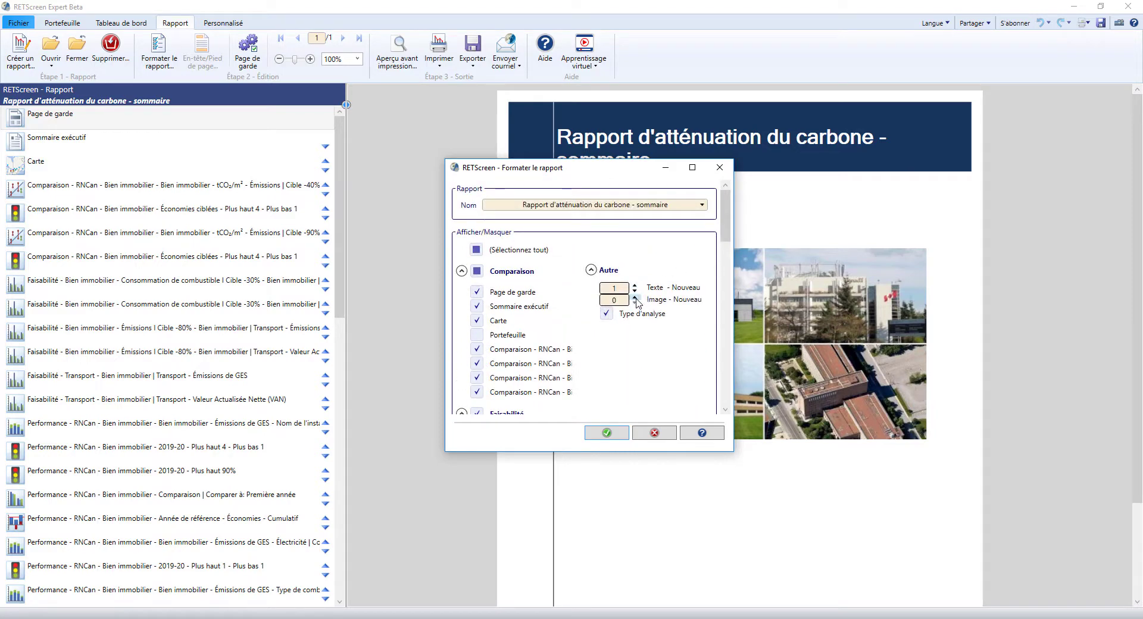
{"action": "left_click", "coordinate": [617, 434]}
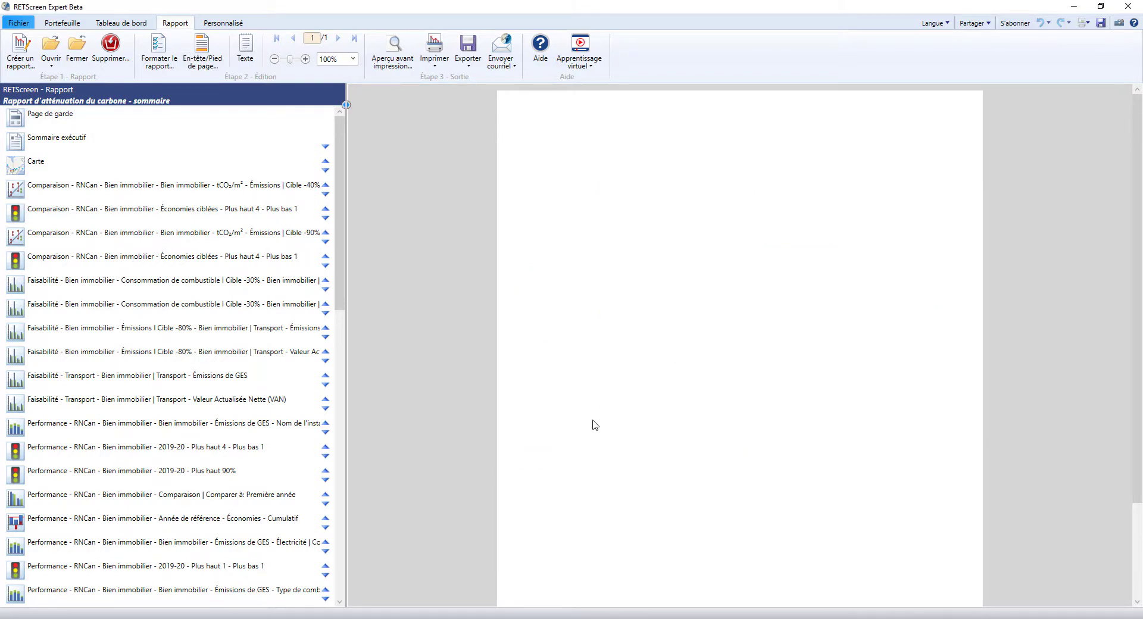
Enter two paragraphs in the new text section describing the RETScreen clean energy management platform and RETScreen Expert's free "Mode visionnement".
{"action": "left_click", "coordinate": [261, 62]}
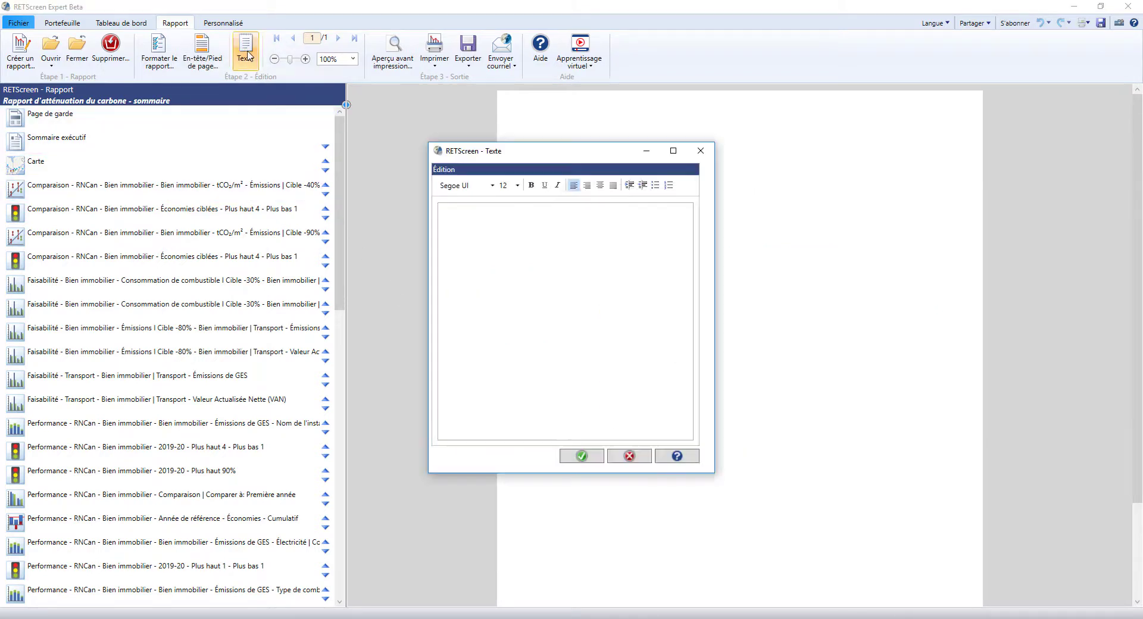
{"action": "left_click", "coordinate": [499, 247]}
{"action": "type", "text": "La plateforme logicielle de gestion d'énergies propres RETScreenMD permet la planification, la mise en œuvre, le suivi et la préparation de rapports de projets à faibles émissions de carbone.    RETScreen Expert, une version avancée du logiciel, est disponible gratuitement en Mode visionnement."}
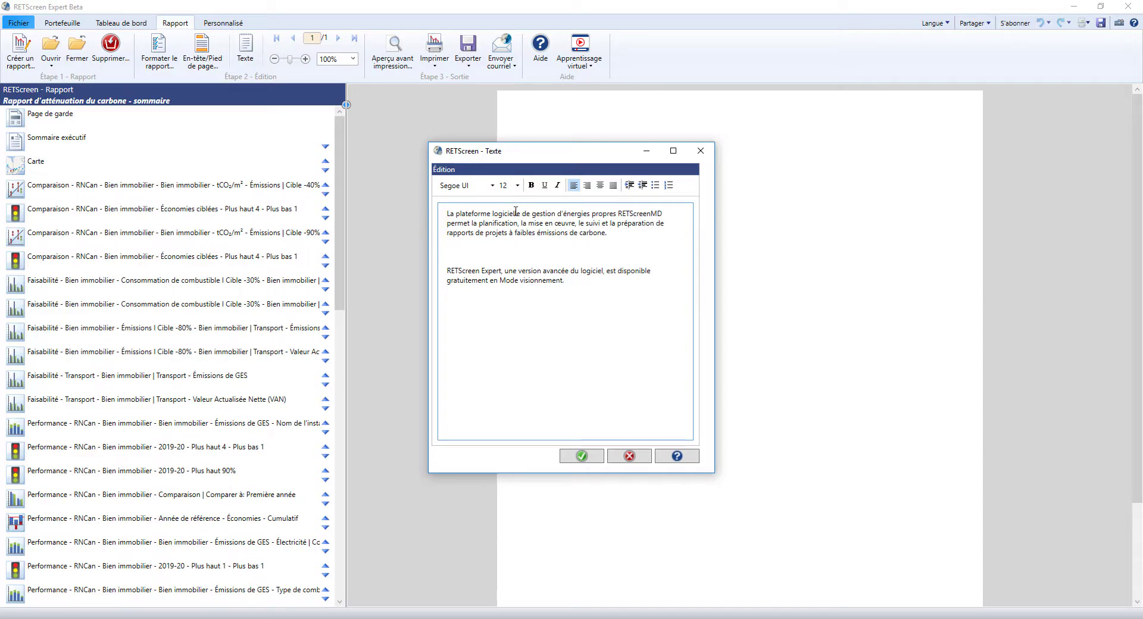
Set all of the text section's content to font size 22 and apply it to the page.
{"action": "key", "text": "ctrl+a"}
{"action": "left_click", "coordinate": [518, 186]}
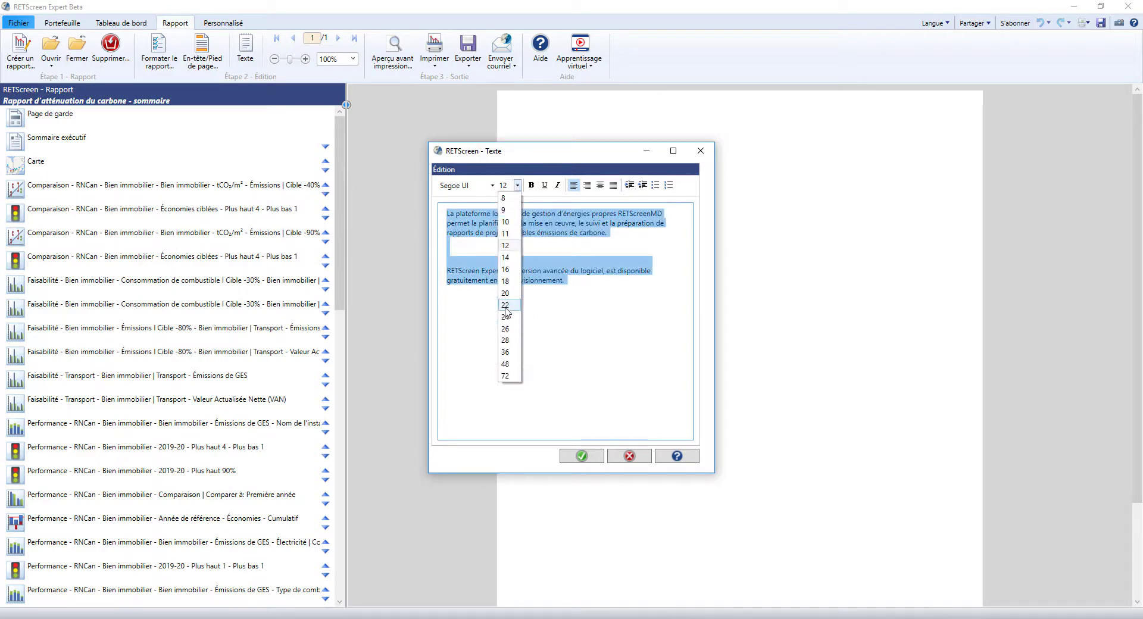
{"action": "left_click", "coordinate": [510, 311]}
{"action": "left_click", "coordinate": [581, 456]}
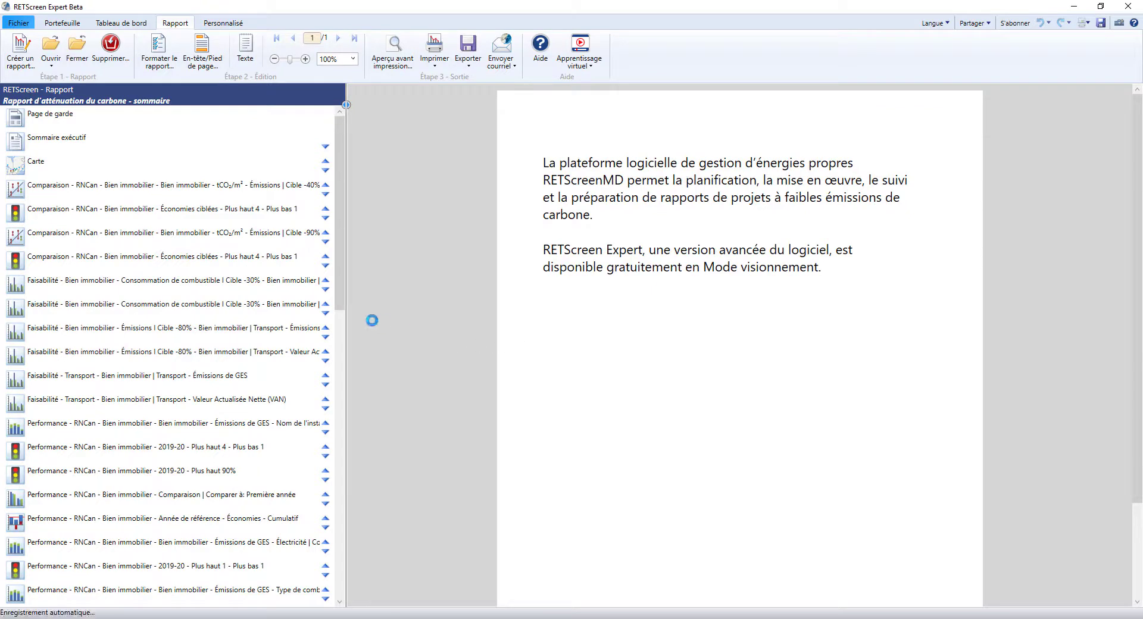
Move the -40% 2025 emissions comparison section above Carte, and return Carte to its place above that comparison.
{"action": "left_click", "coordinate": [109, 194]}
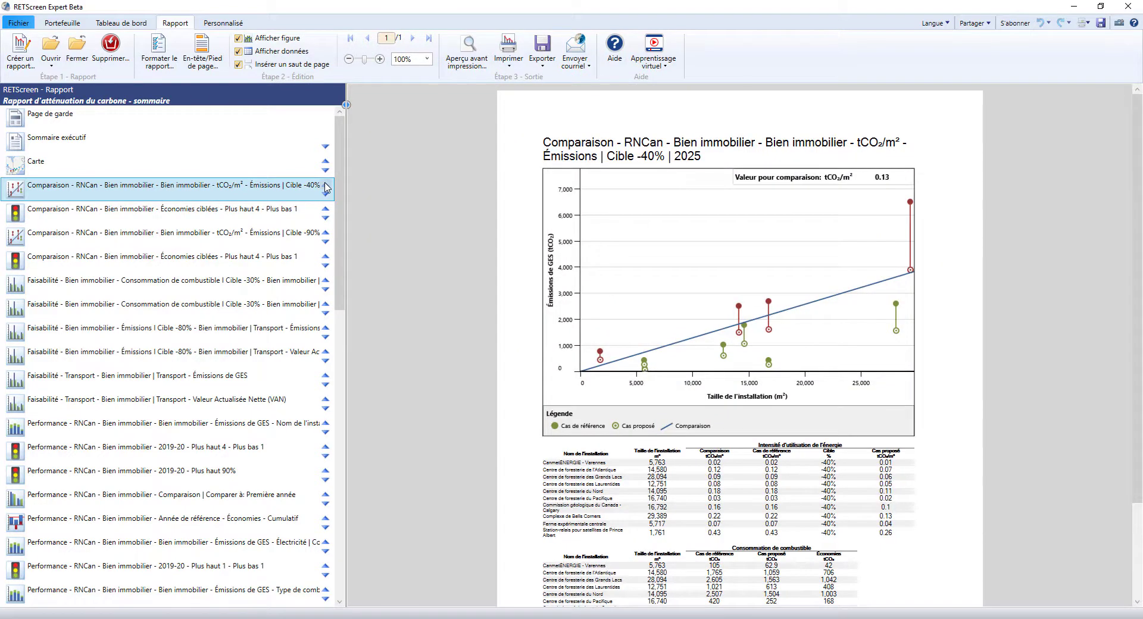
{"action": "left_click", "coordinate": [326, 185]}
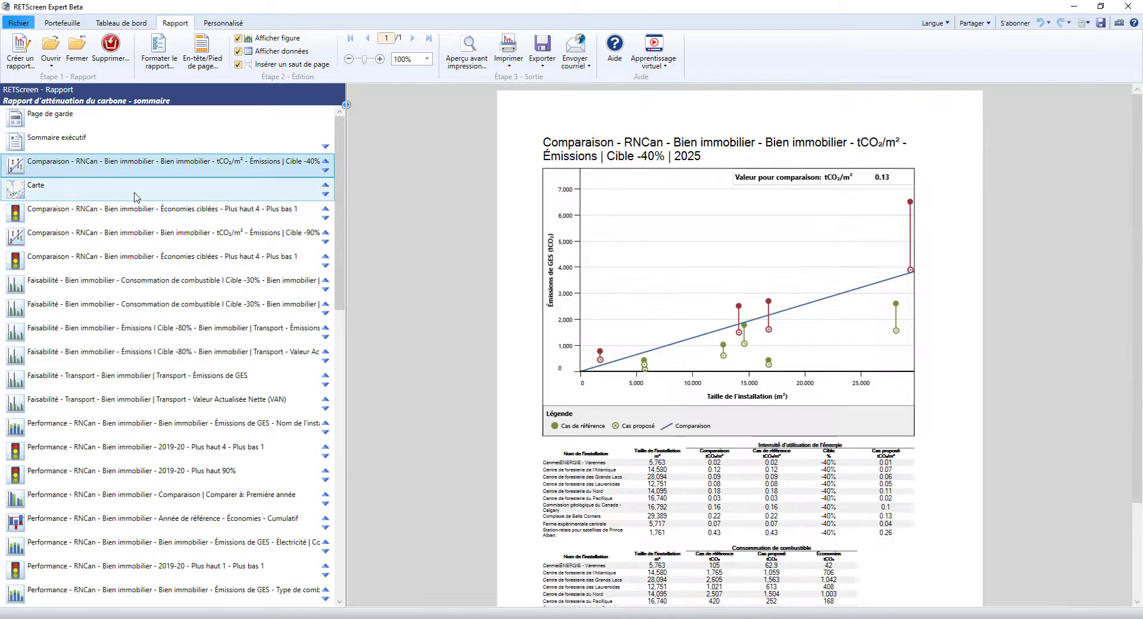
{"action": "left_click", "coordinate": [137, 197]}
{"action": "left_click_drag", "start_coordinate": [136, 197], "coordinate": [132, 170]}
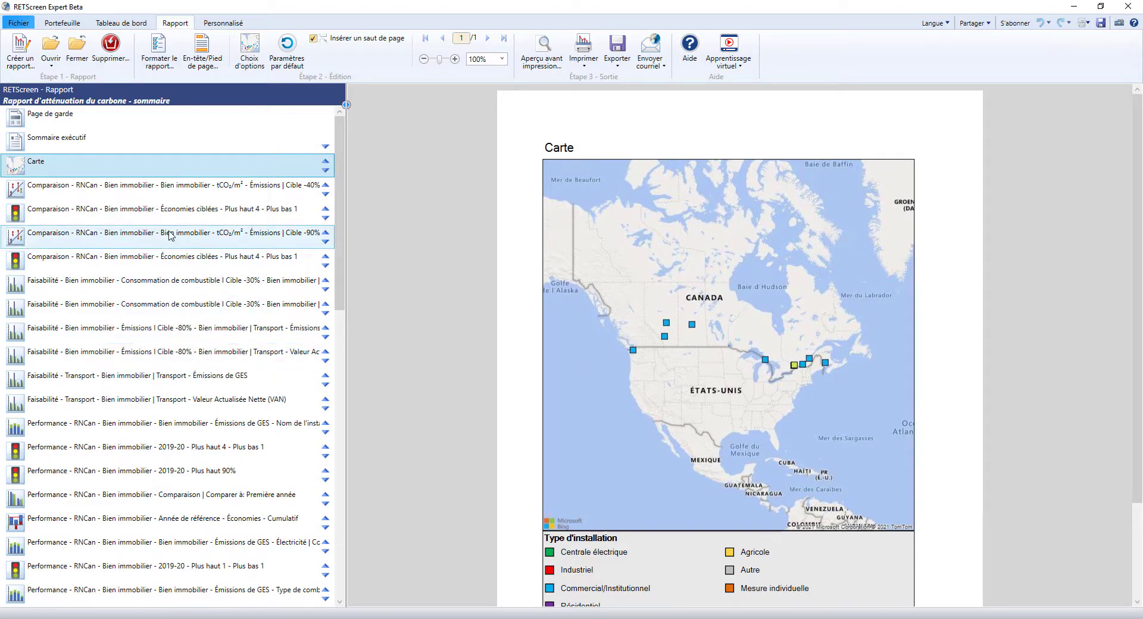
Change Figure 1 of the executive summary to "RNCan - Bien immobilier - 2019-20 - Plus haut 2".
{"action": "left_click", "coordinate": [152, 146]}
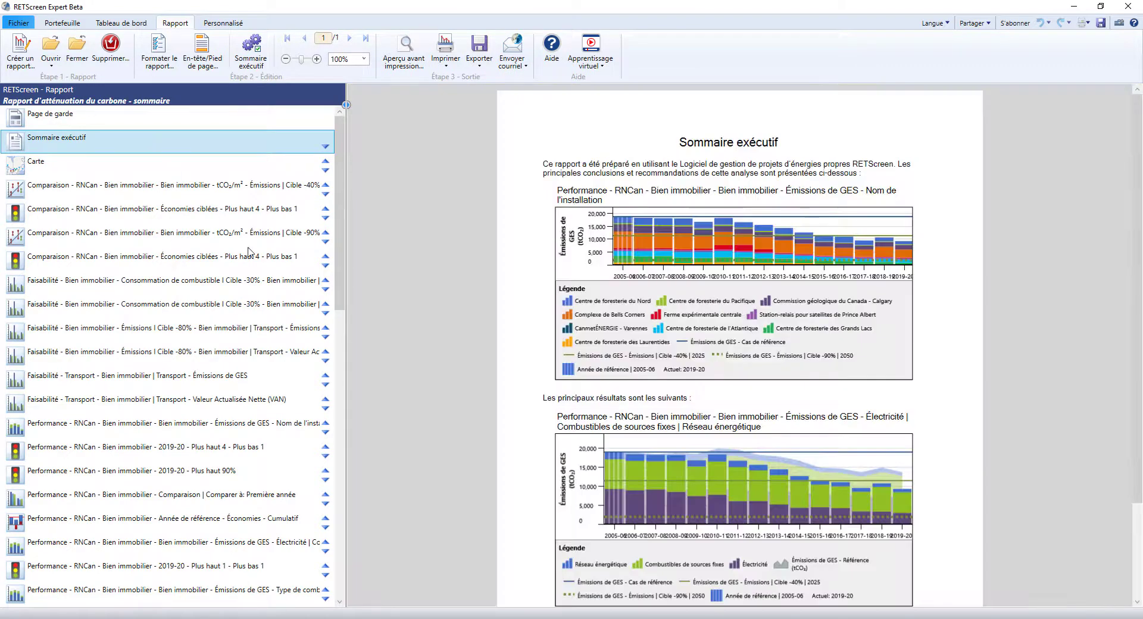
{"action": "left_click", "coordinate": [250, 53]}
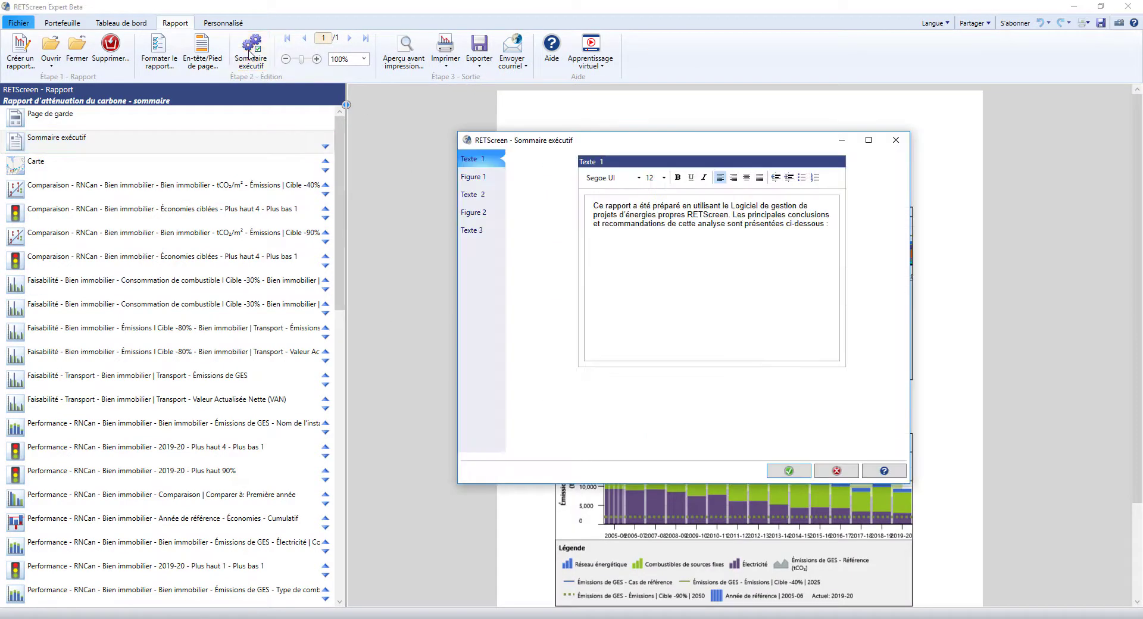
{"action": "left_click", "coordinate": [479, 177]}
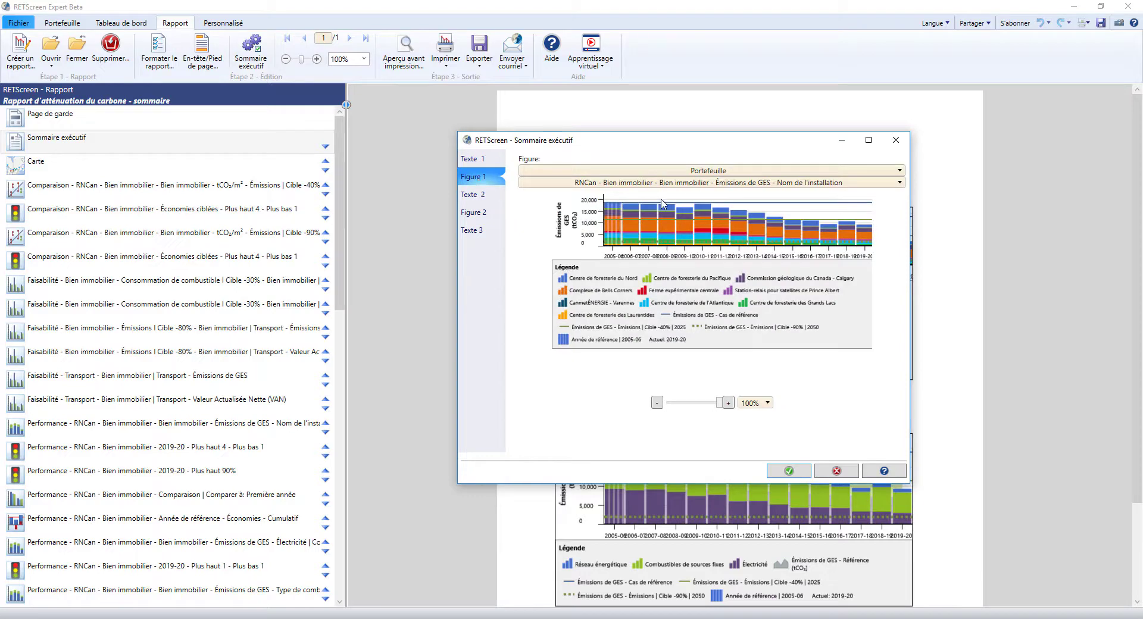
{"action": "left_click", "coordinate": [719, 185]}
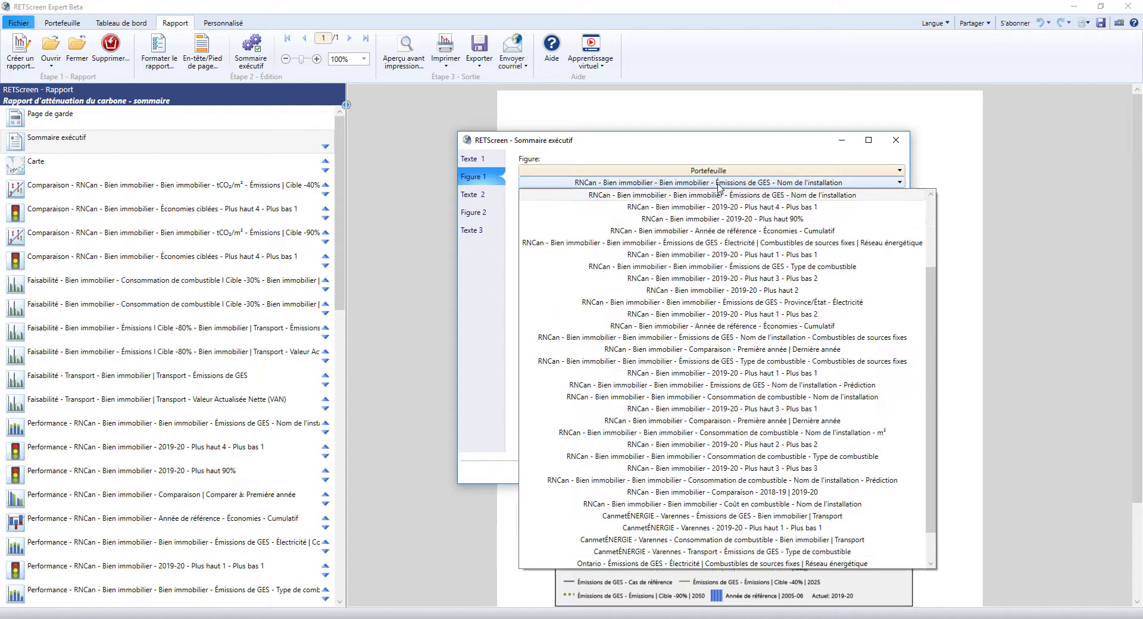
{"action": "left_click", "coordinate": [727, 293]}
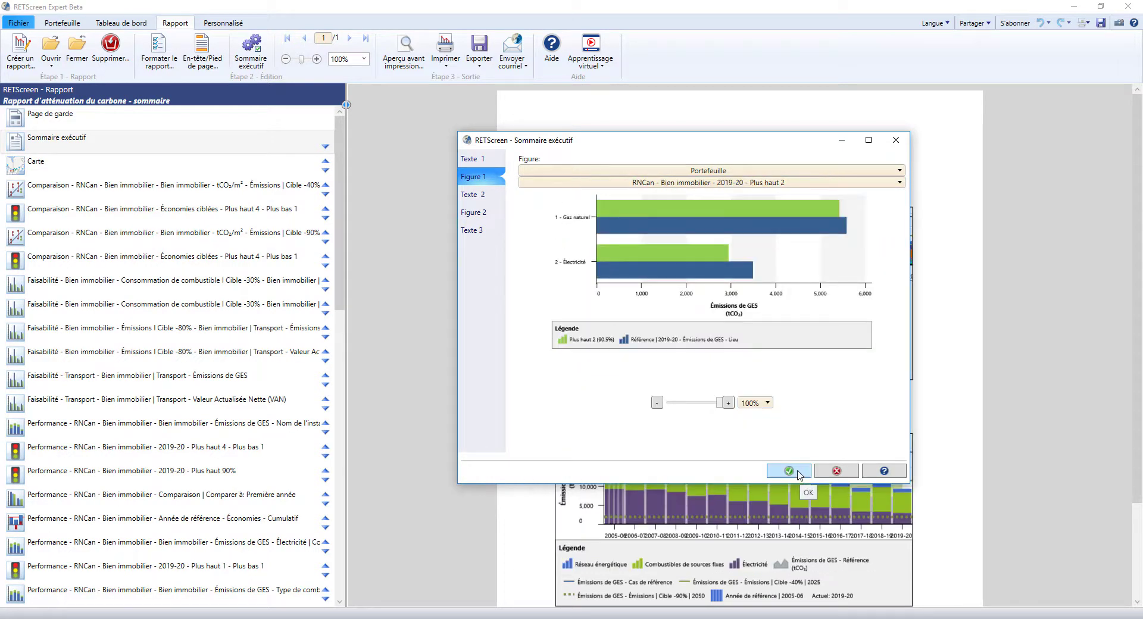
{"action": "left_click", "coordinate": [789, 471]}
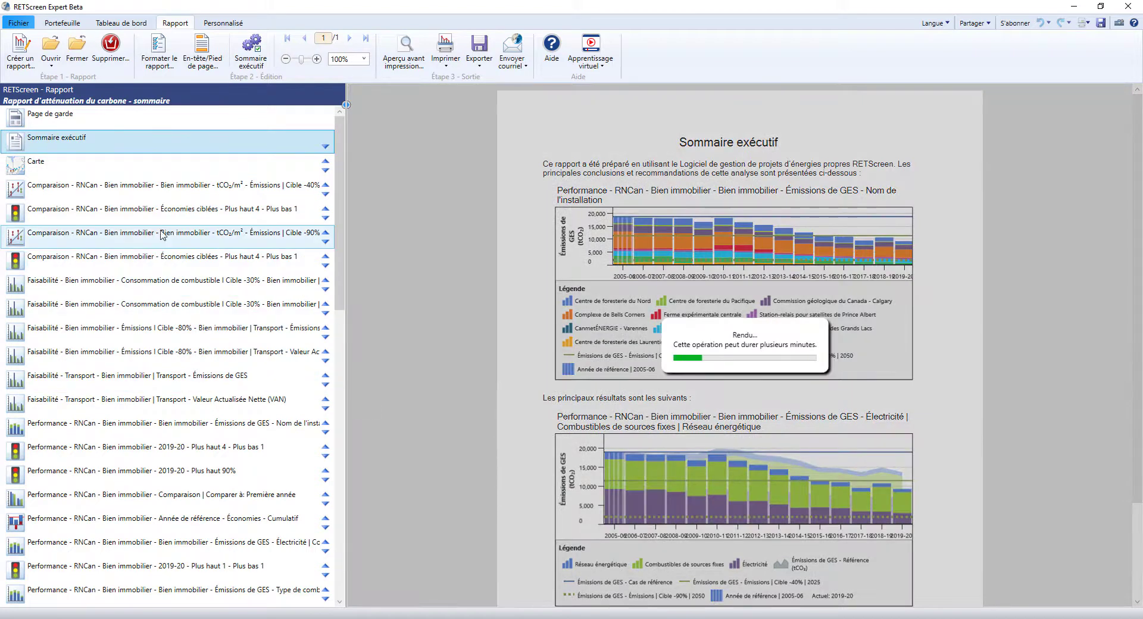
Hide the data table in the first "Comparaison - RNCan - Bien immobilier - Économies ciblées - Plus haut 4 - Plus bas 1" section.
{"action": "left_click", "coordinate": [171, 212]}
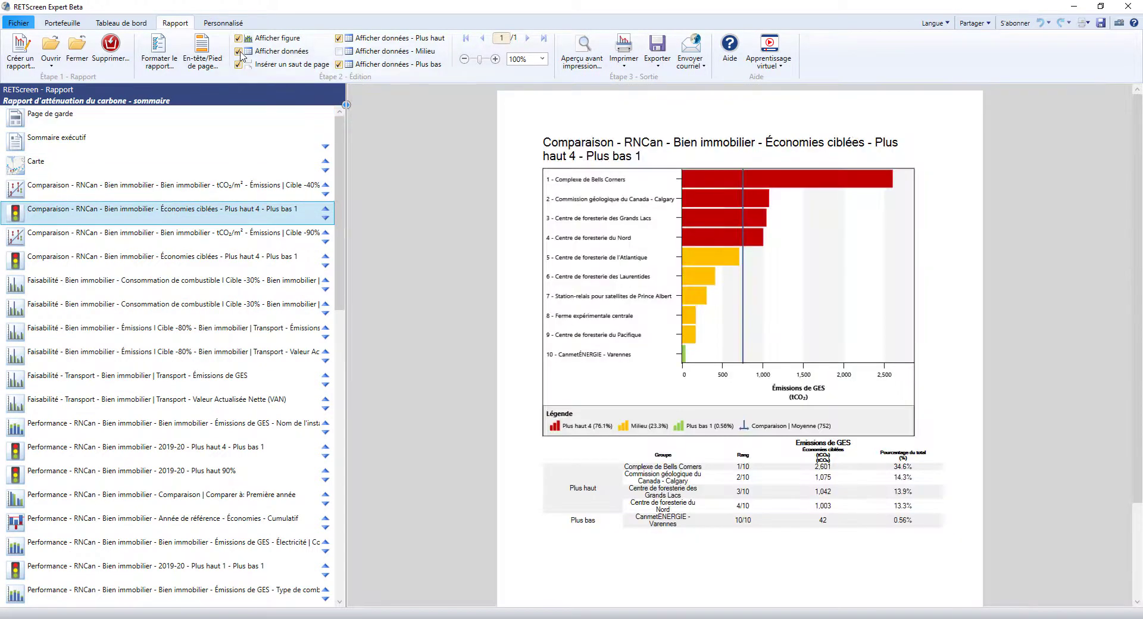
{"action": "left_click", "coordinate": [239, 53]}
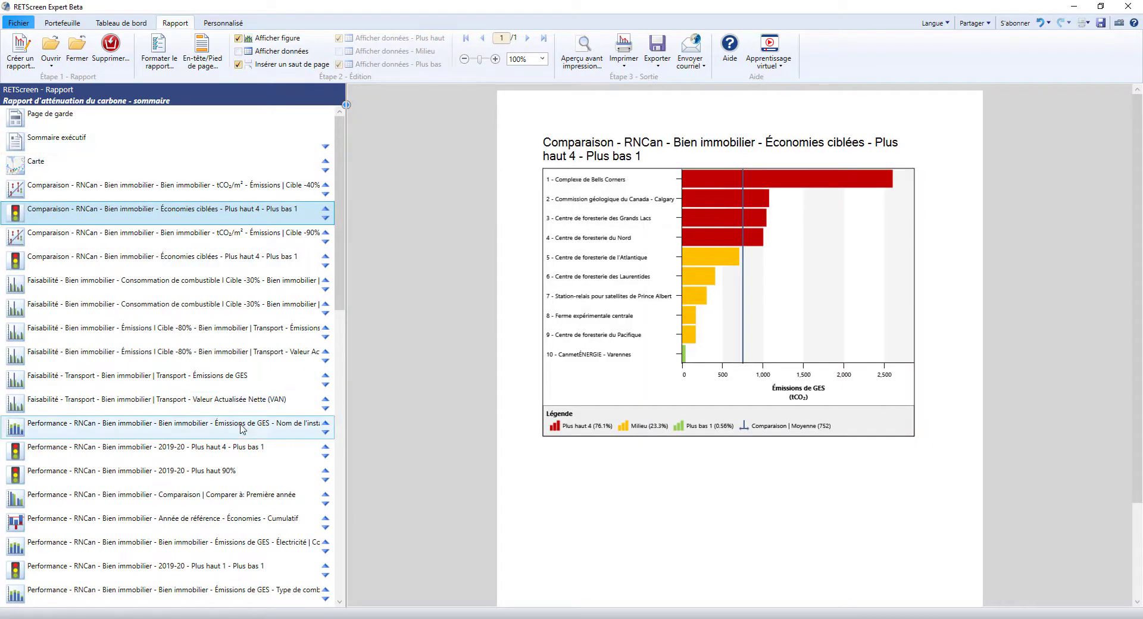
Page through the performance GHG emissions by facility name section up to page 3 and return to its first page.
{"action": "left_click", "coordinate": [237, 426]}
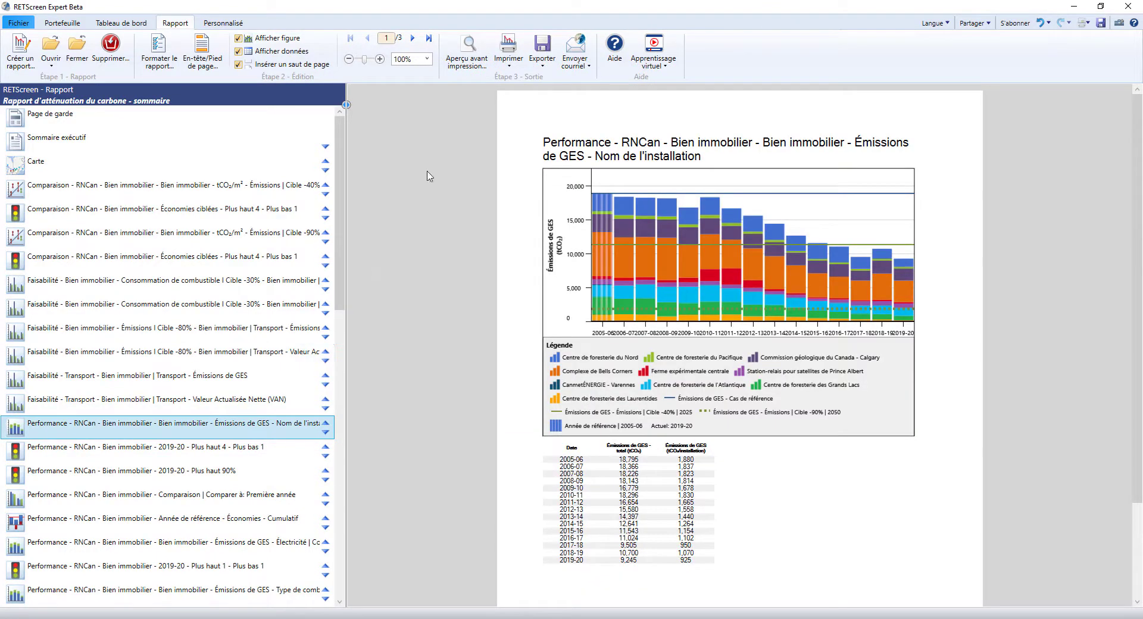
{"action": "left_click", "coordinate": [413, 39]}
{"action": "left_click", "coordinate": [412, 39]}
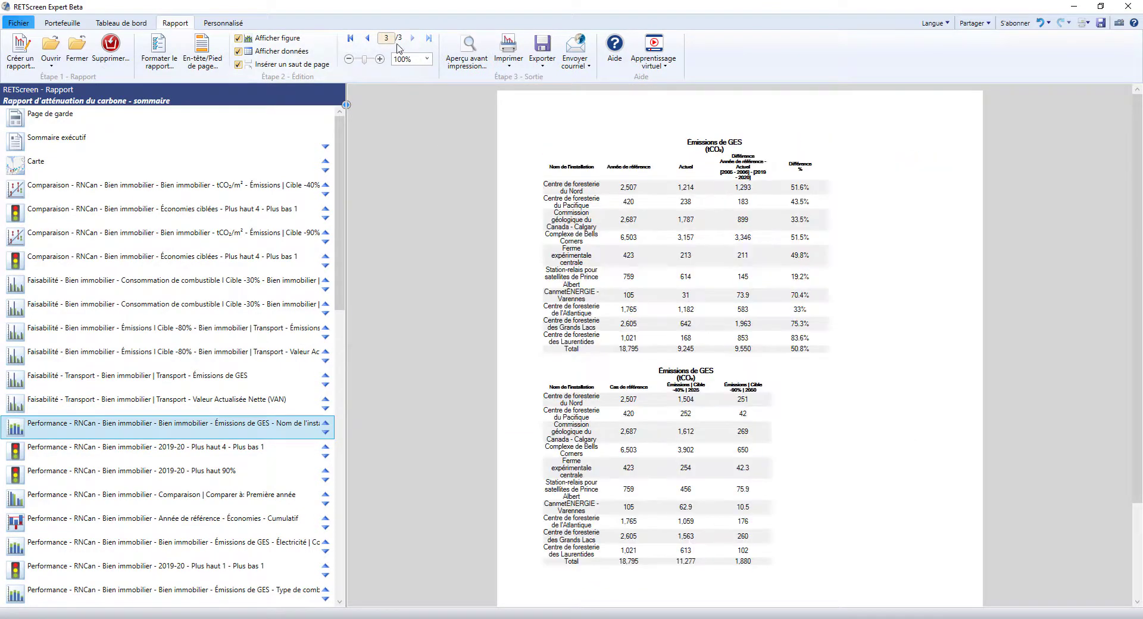
{"action": "left_click", "coordinate": [351, 39]}
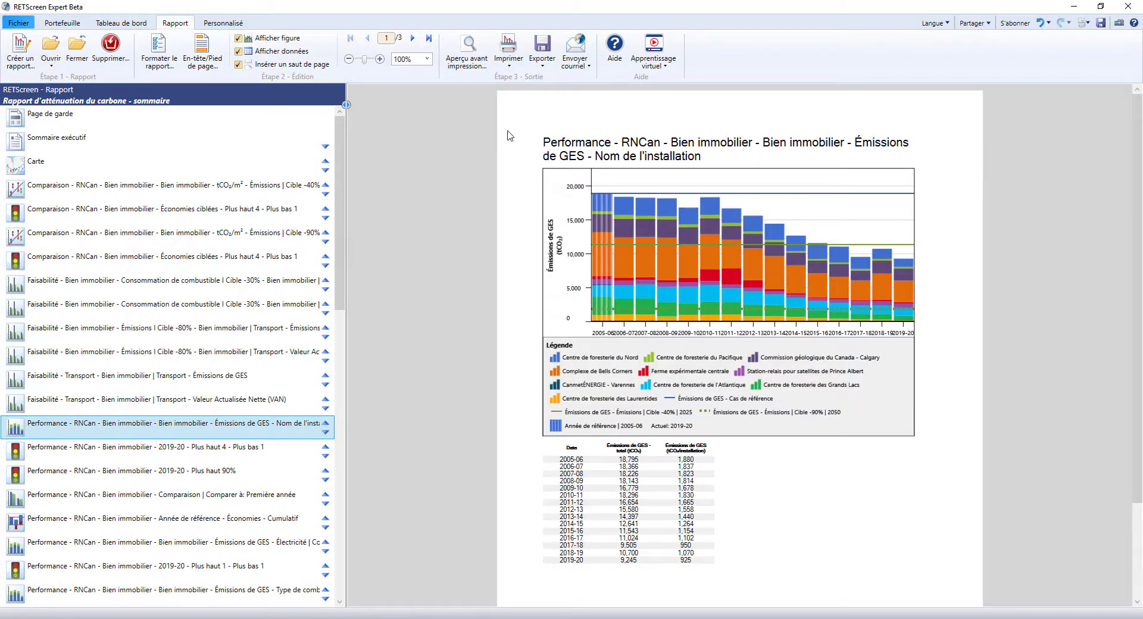
Review the report's print, export and e-mail options, including the recipient dialog for the RETScreen Expert portfolio file, and close it without sending.
{"action": "left_click", "coordinate": [513, 68]}
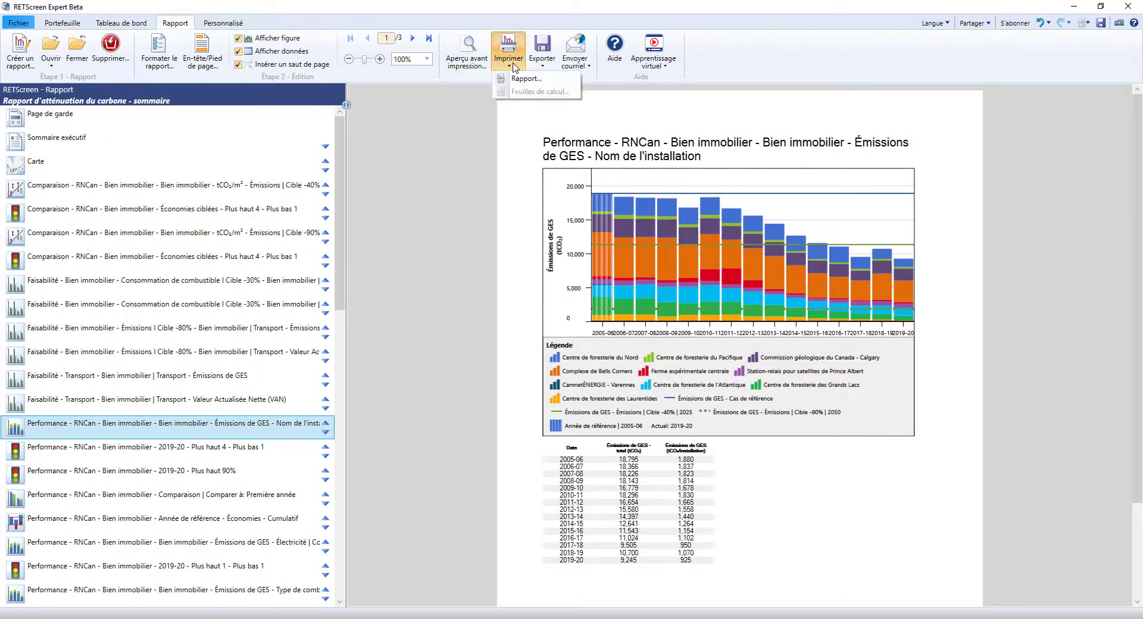
{"action": "left_click", "coordinate": [549, 64]}
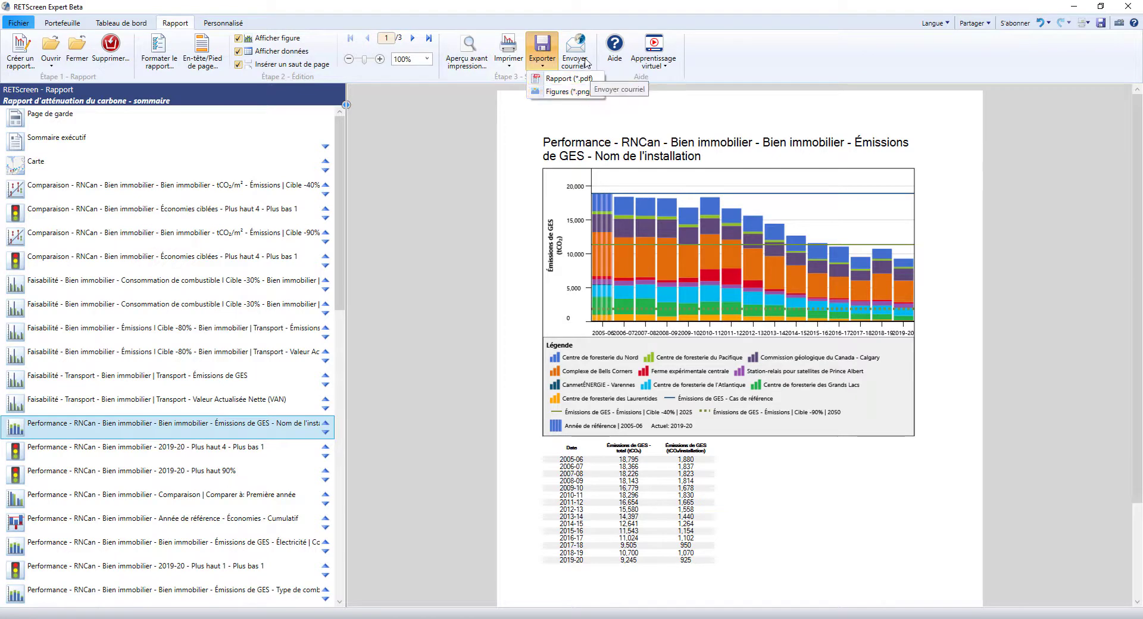
{"action": "left_click", "coordinate": [586, 63]}
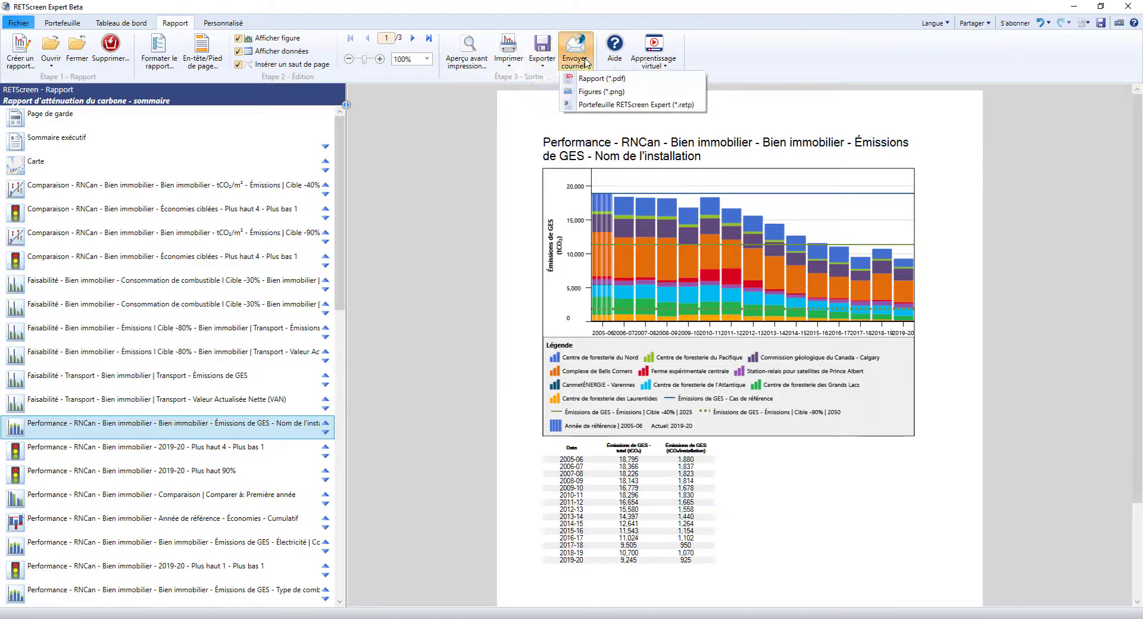
{"action": "left_click", "coordinate": [626, 105]}
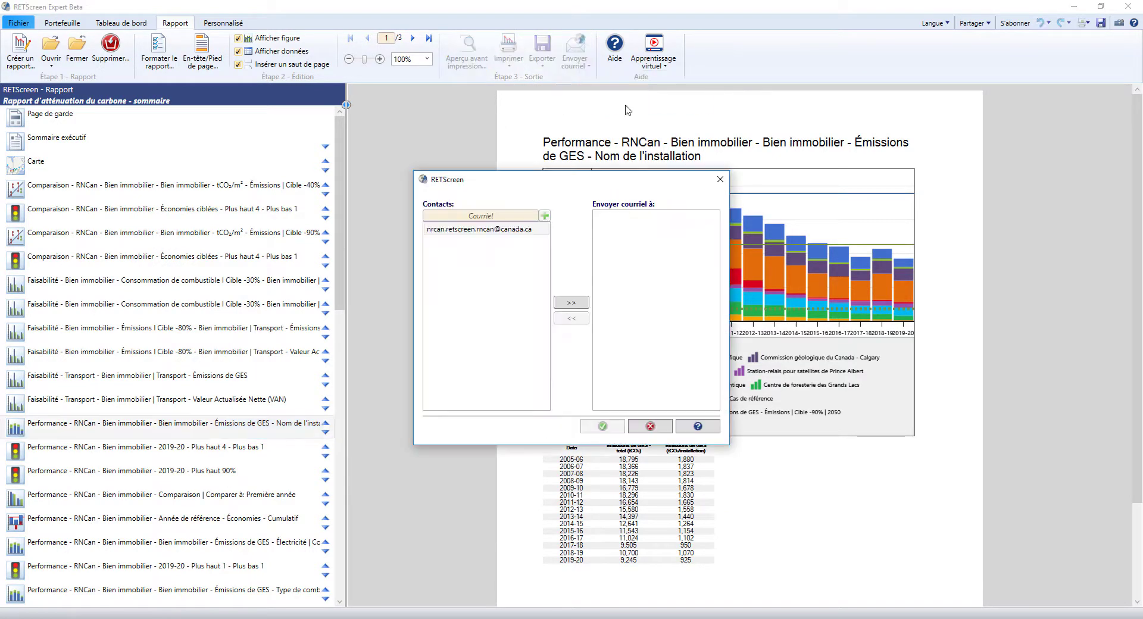
{"action": "left_click", "coordinate": [498, 216]}
{"action": "left_click", "coordinate": [651, 427]}
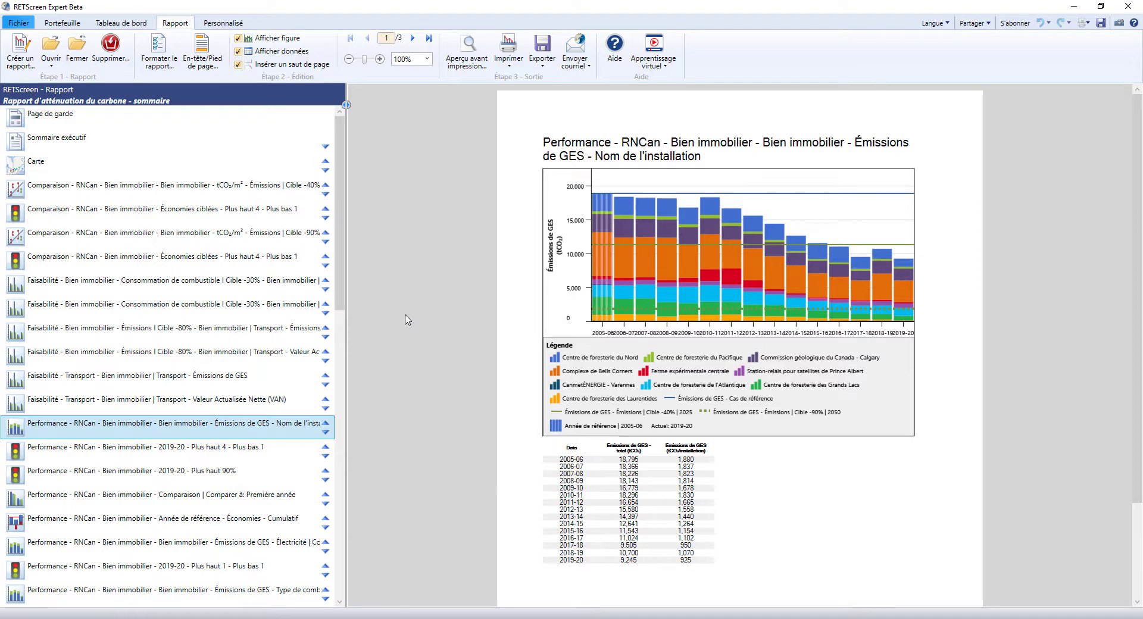
Examine the custom dashboard pages from Réduction des GES - Progression to CanmetÉNERGIE - Varennes, including the 2007-08 bar details on the Progression chart.
{"action": "left_click", "coordinate": [237, 25]}
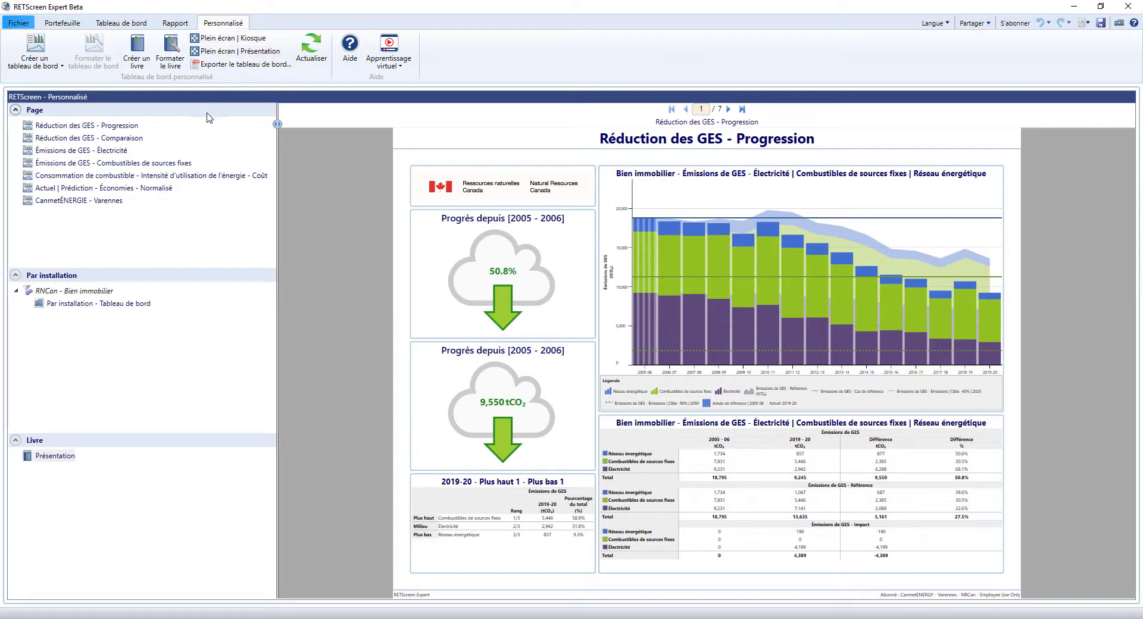
{"action": "left_click", "coordinate": [110, 127]}
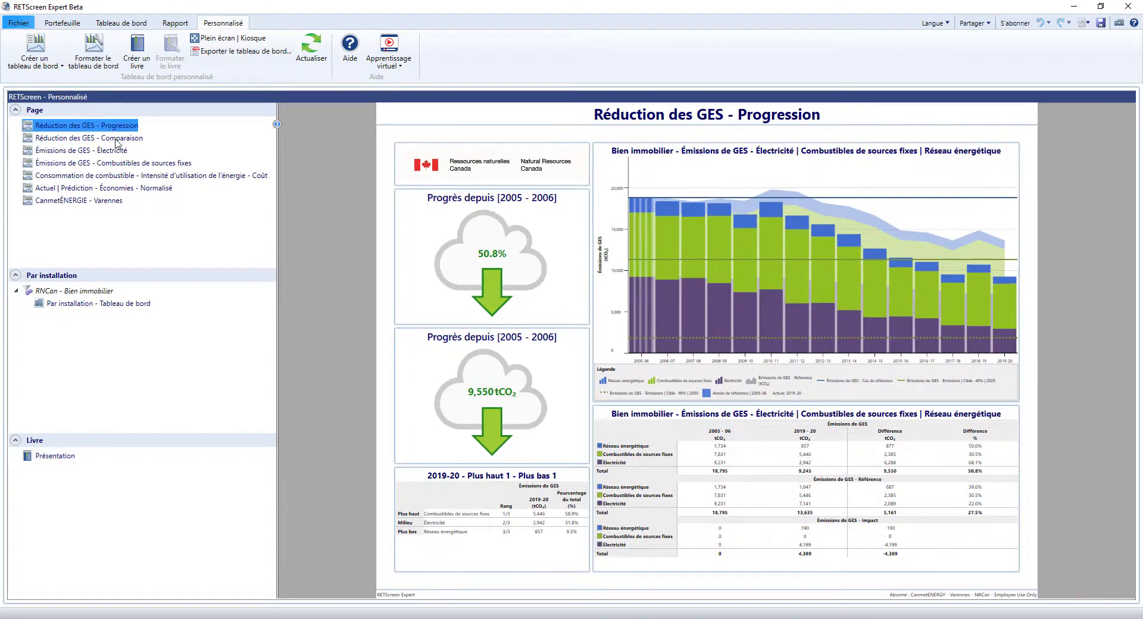
{"action": "left_click", "coordinate": [117, 140]}
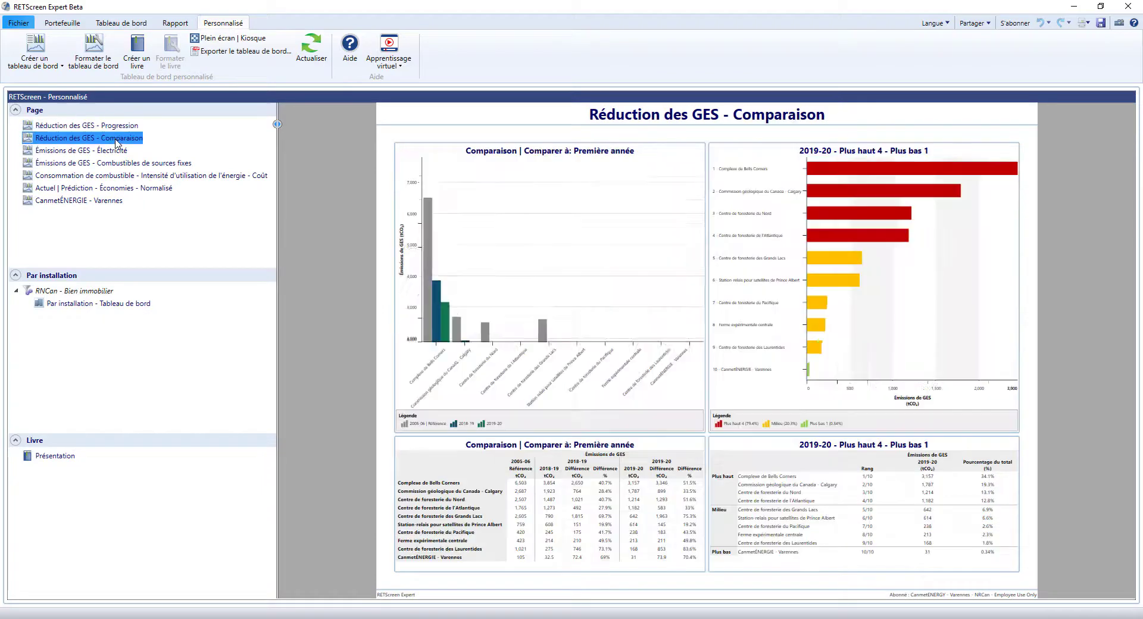
{"action": "left_click", "coordinate": [104, 152]}
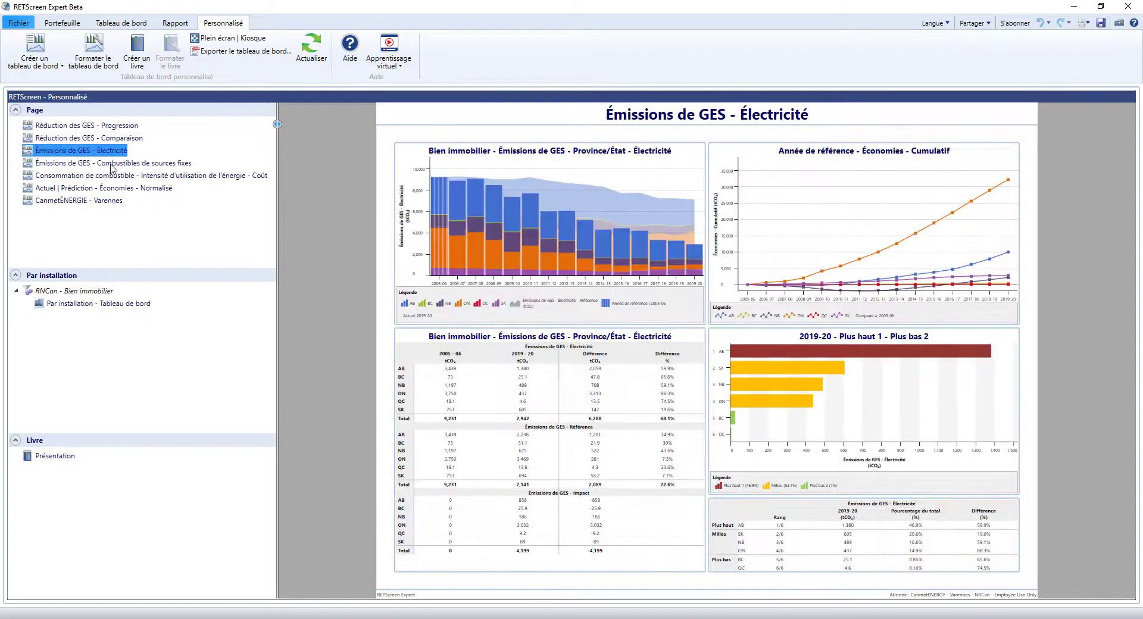
{"action": "left_click", "coordinate": [112, 165]}
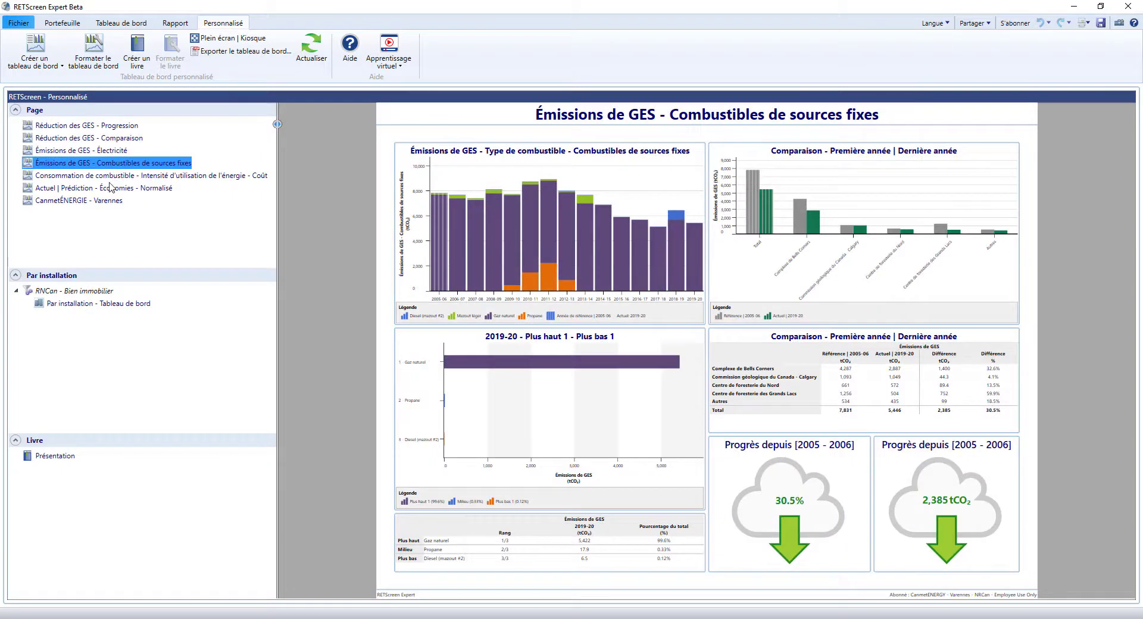
{"action": "left_click", "coordinate": [110, 180]}
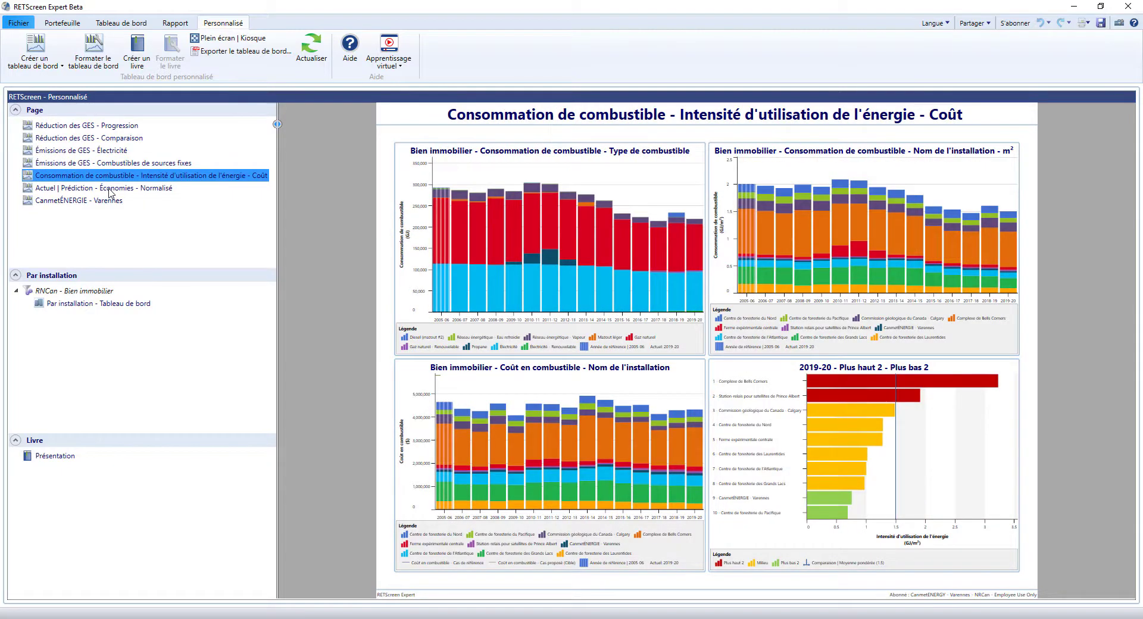
{"action": "left_click", "coordinate": [110, 189]}
{"action": "left_click", "coordinate": [102, 202]}
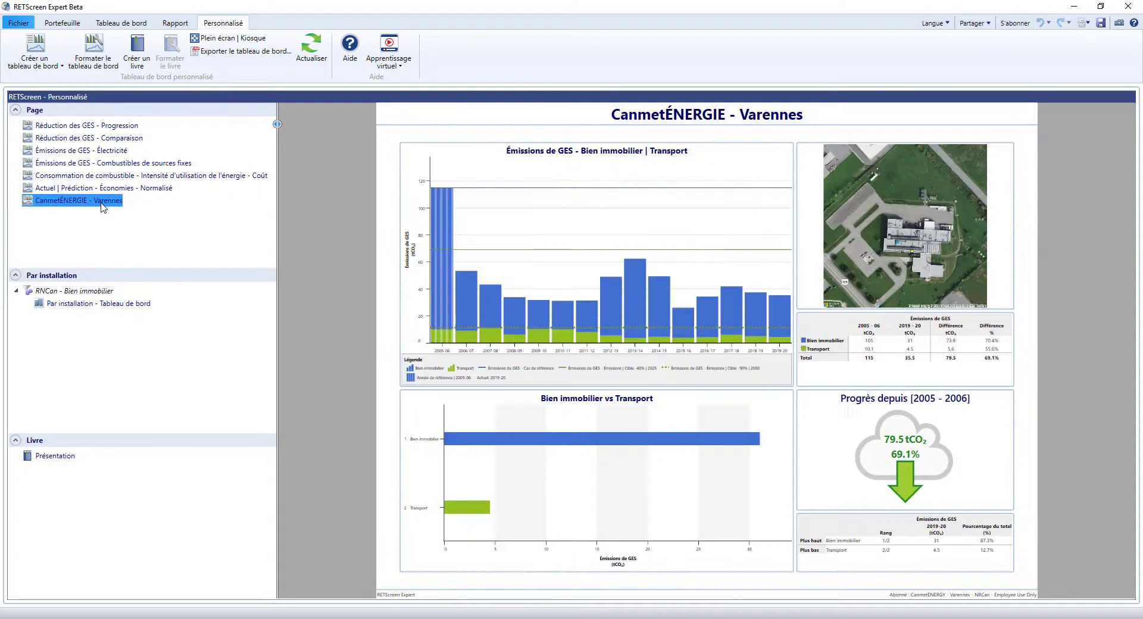
{"action": "left_click", "coordinate": [110, 127]}
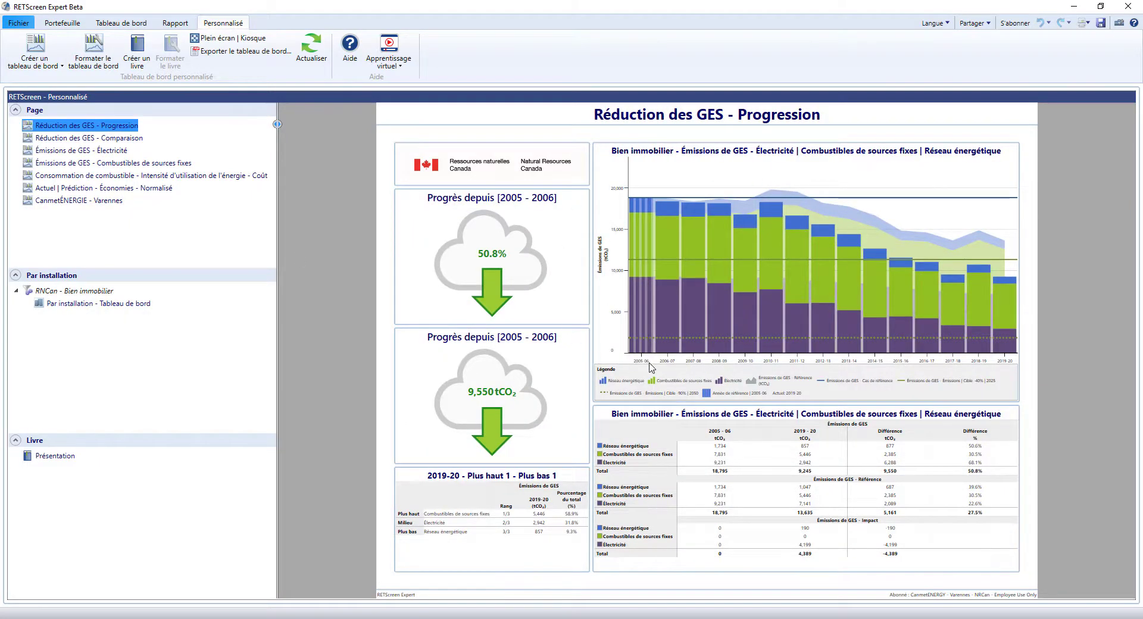
{"action": "mouse_move", "coordinate": [700, 316]}
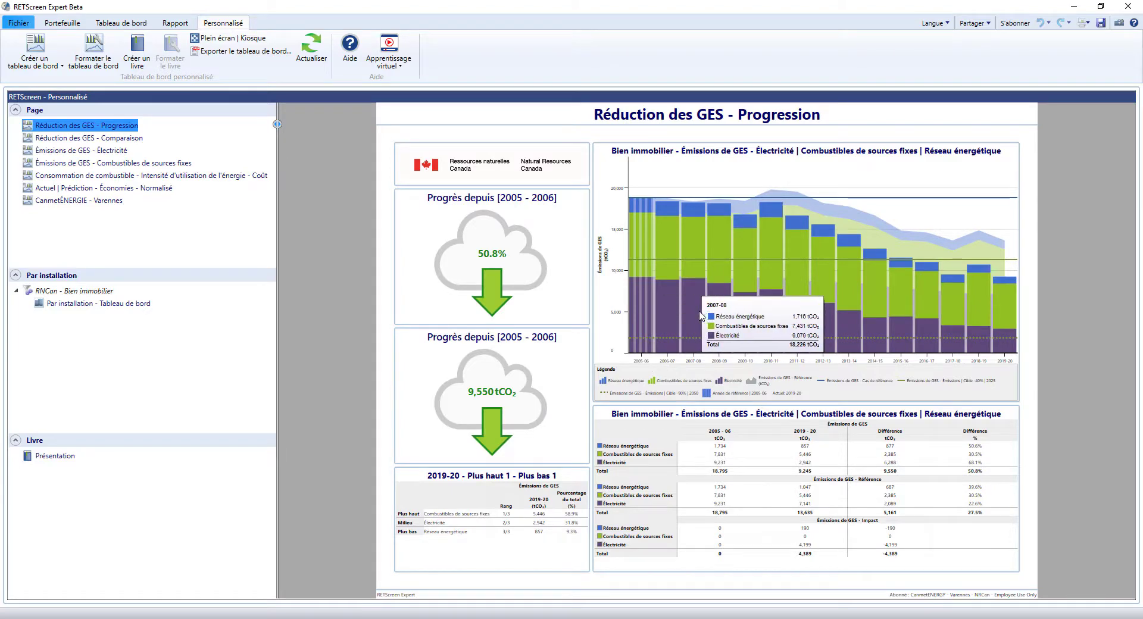
Open the Réduction des GES - Progression dashboard for formatting and remove its 50.8% progress image.
{"action": "left_click", "coordinate": [92, 58]}
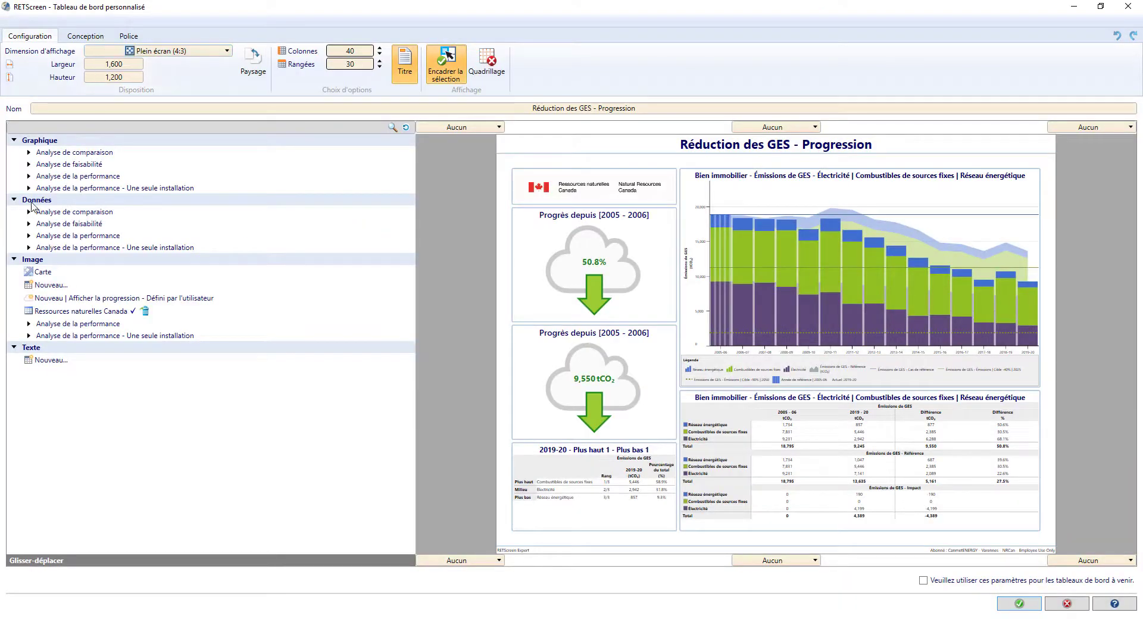
{"action": "left_click", "coordinate": [29, 176]}
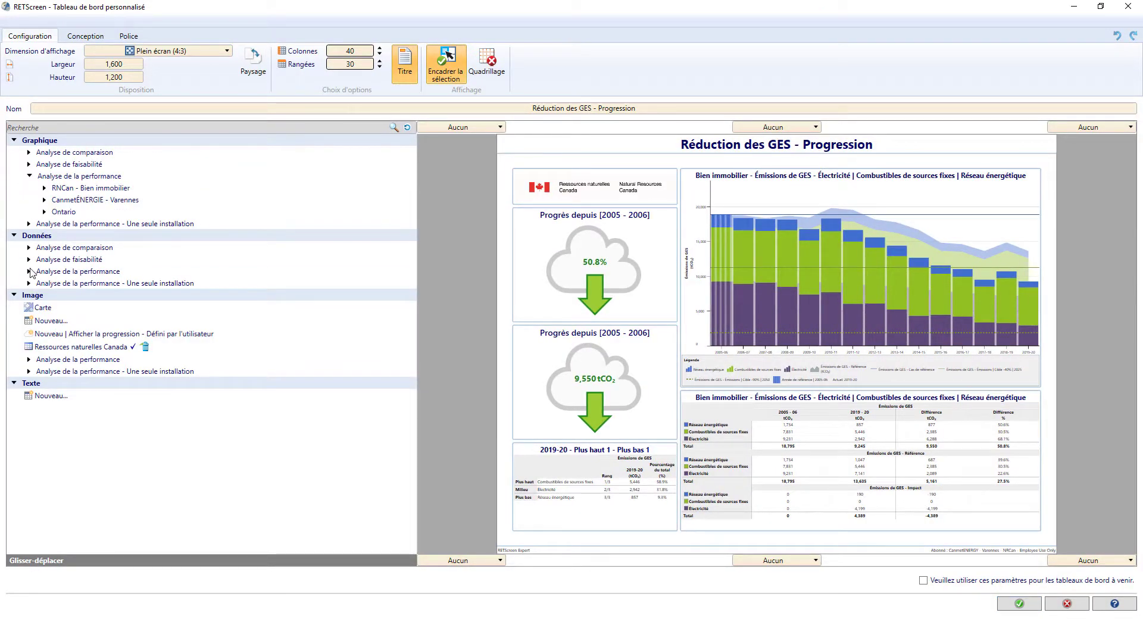
{"action": "left_click", "coordinate": [28, 273]}
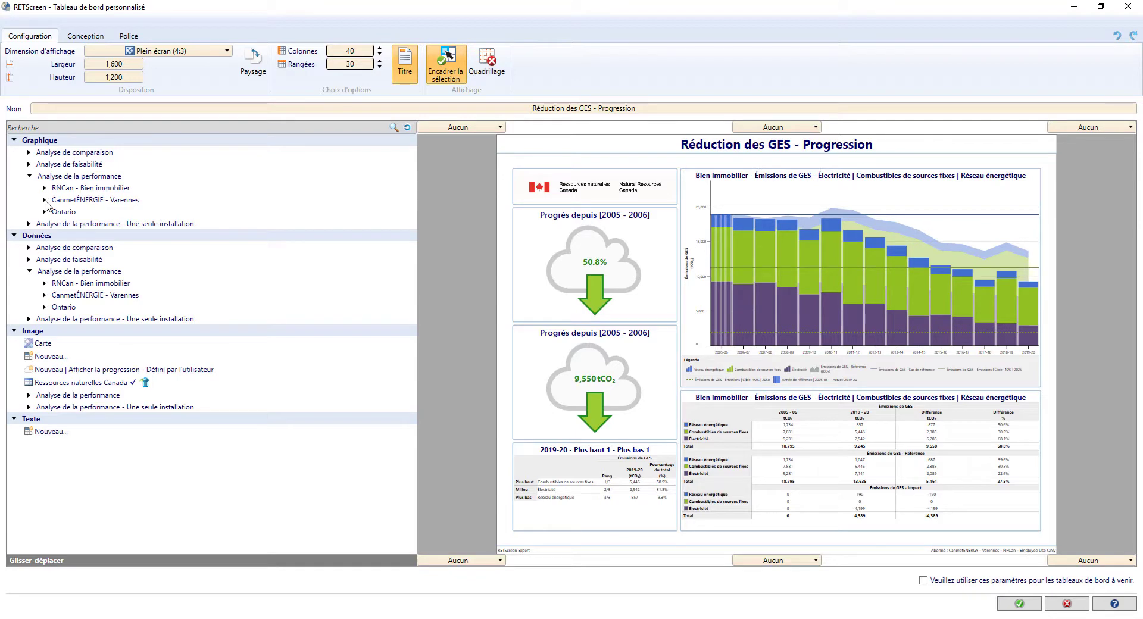
{"action": "left_click", "coordinate": [44, 188]}
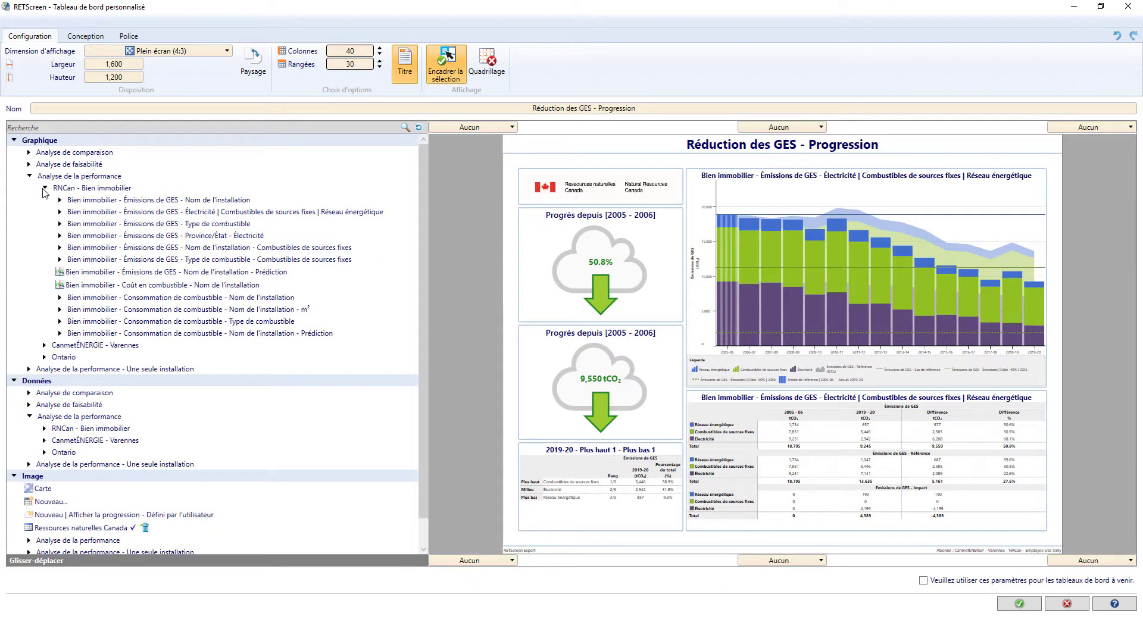
{"action": "left_click", "coordinate": [843, 232]}
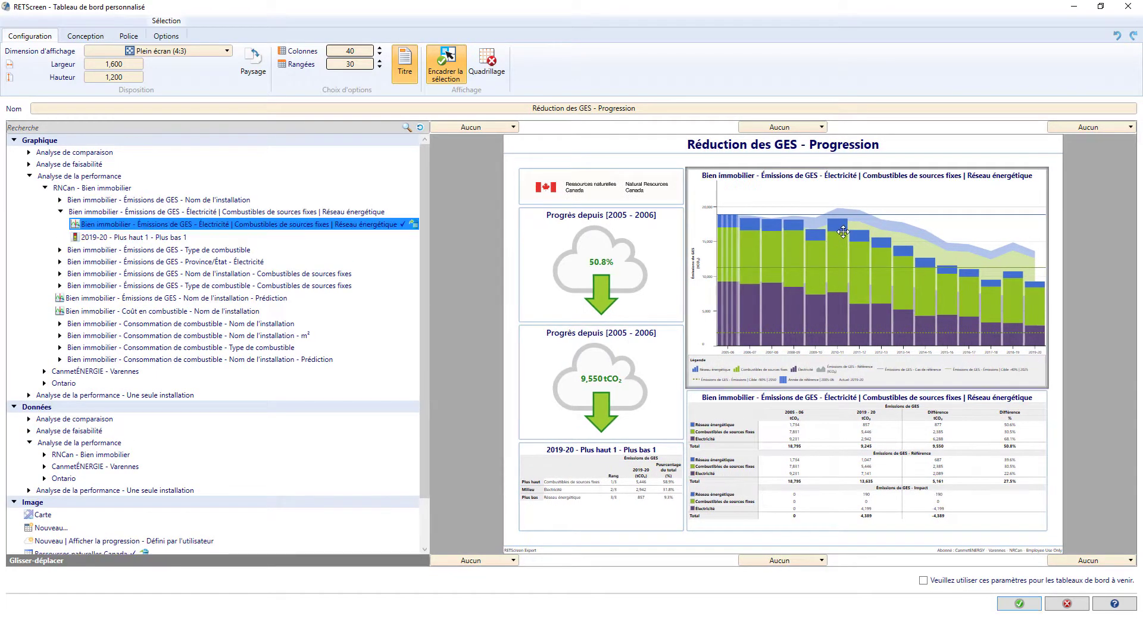
{"action": "left_click", "coordinate": [628, 251]}
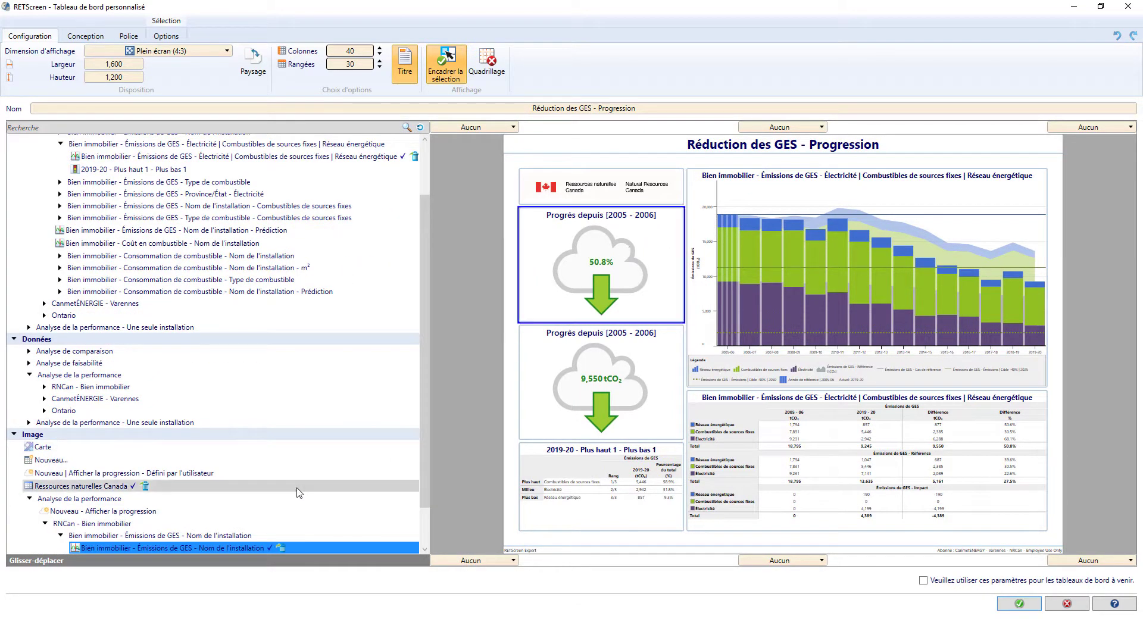
{"action": "left_click_drag", "start_coordinate": [421, 410], "coordinate": [429, 465]}
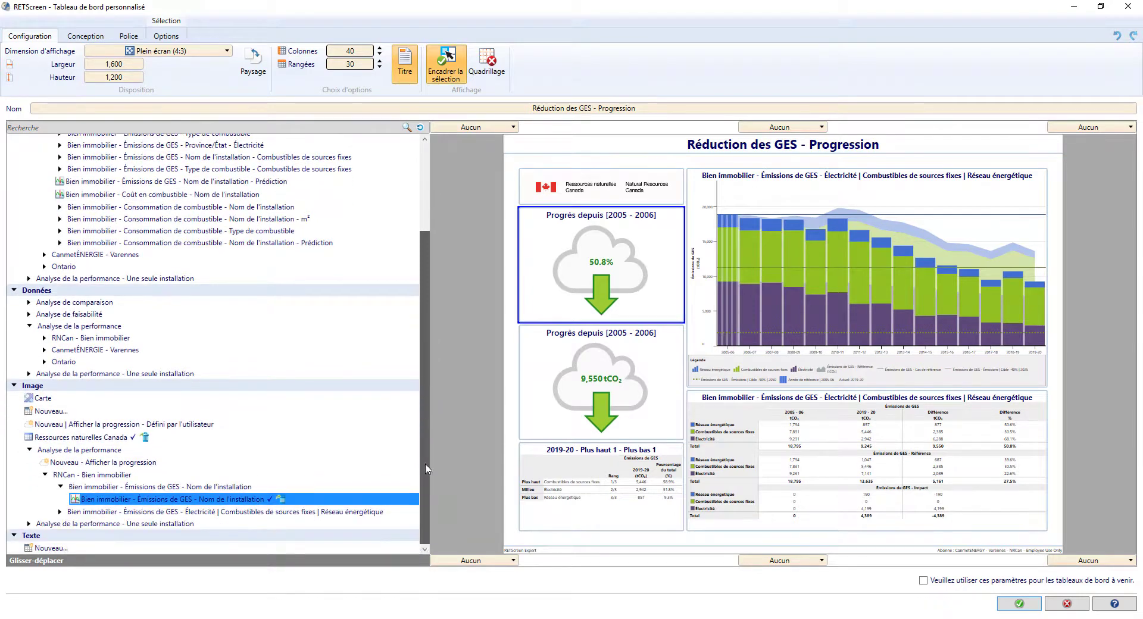
{"action": "left_click", "coordinate": [281, 501]}
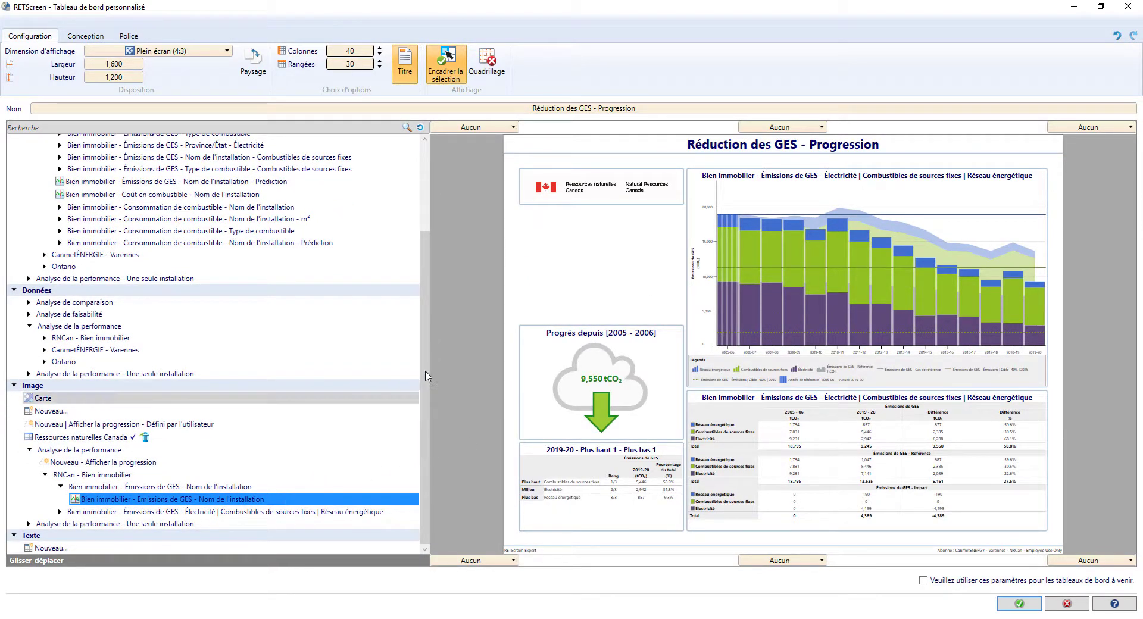
Place the "2019-20 - Plus haut 1 - Plus bas 1" chart in the empty space above the 9,550 tCO₂ progress image.
{"action": "left_click_drag", "start_coordinate": [146, 238], "coordinate": [682, 319]}
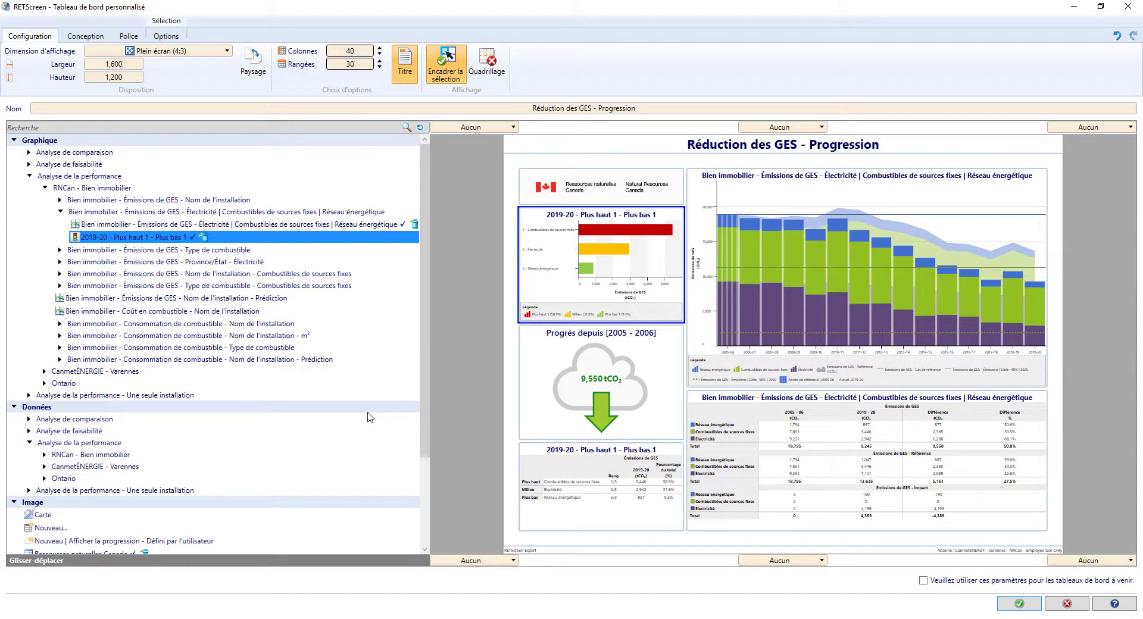
{"action": "scroll", "coordinate": [425, 362], "scroll_direction": "down", "scroll_amount": 3}
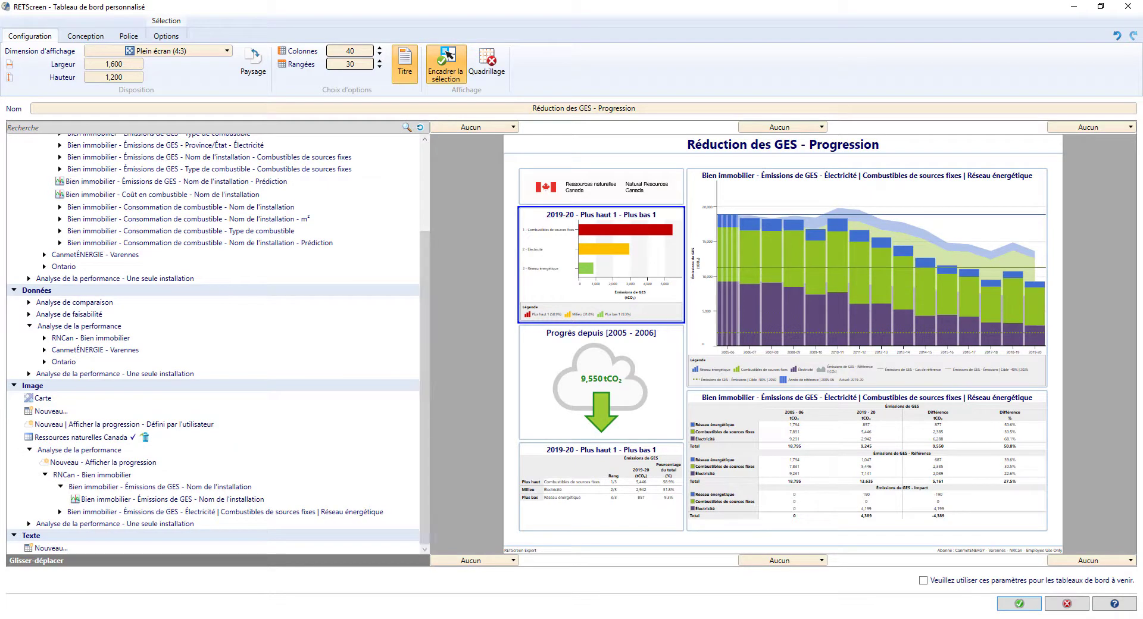
{"action": "left_click_drag", "start_coordinate": [65, 553], "coordinate": [433, 281]}
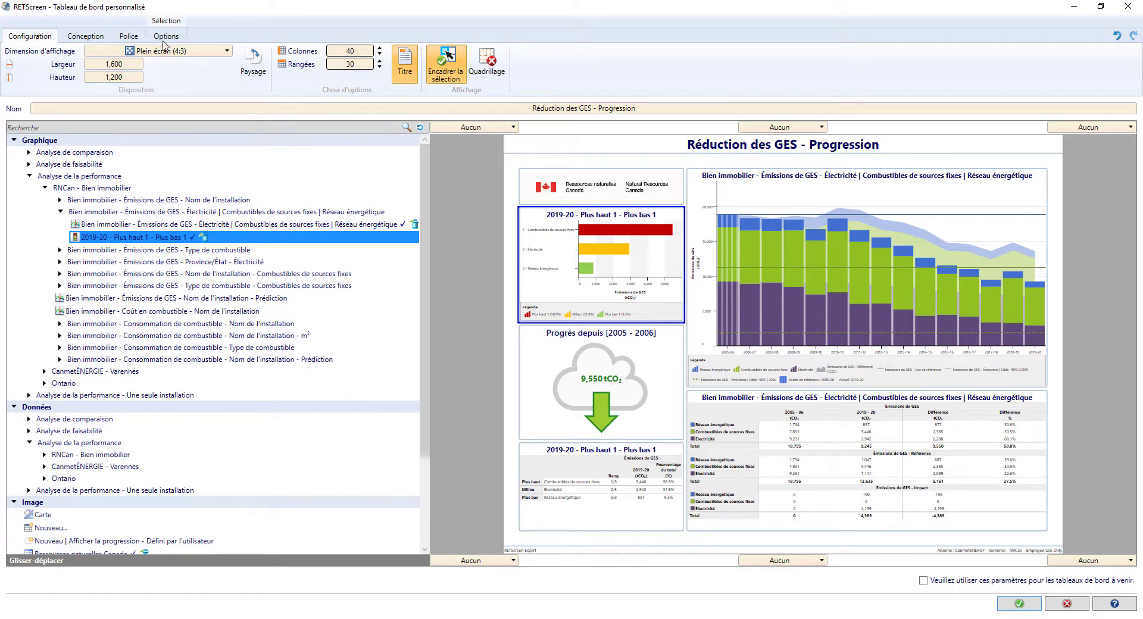
Give the large GHG emissions bar chart the user-defined subtitle "Graphique".
{"action": "left_click", "coordinate": [757, 205]}
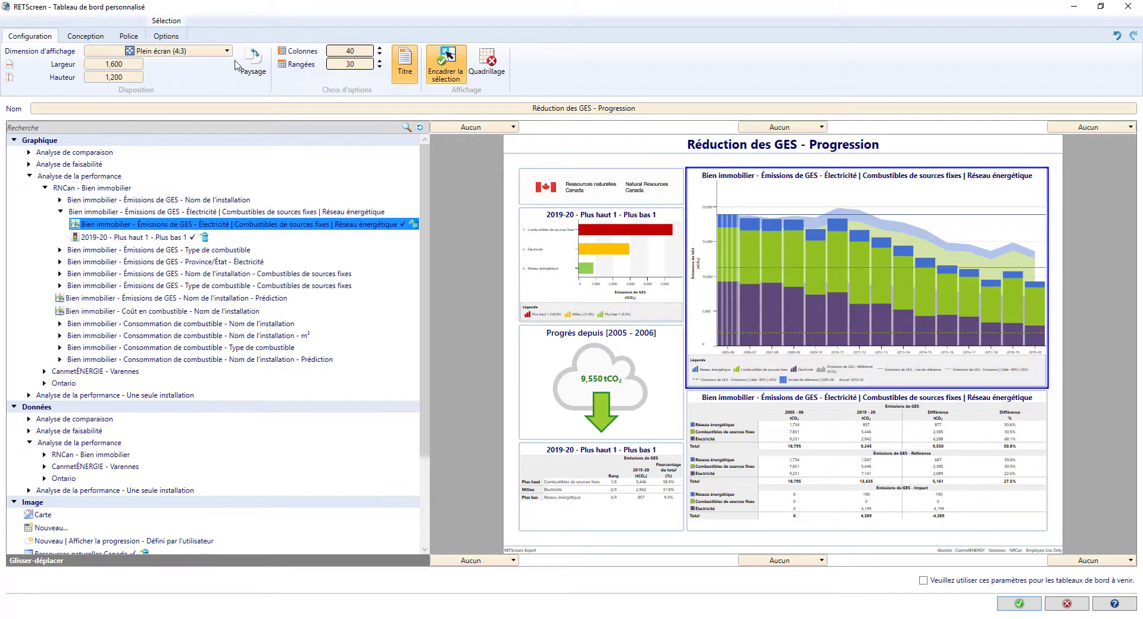
{"action": "left_click", "coordinate": [166, 37]}
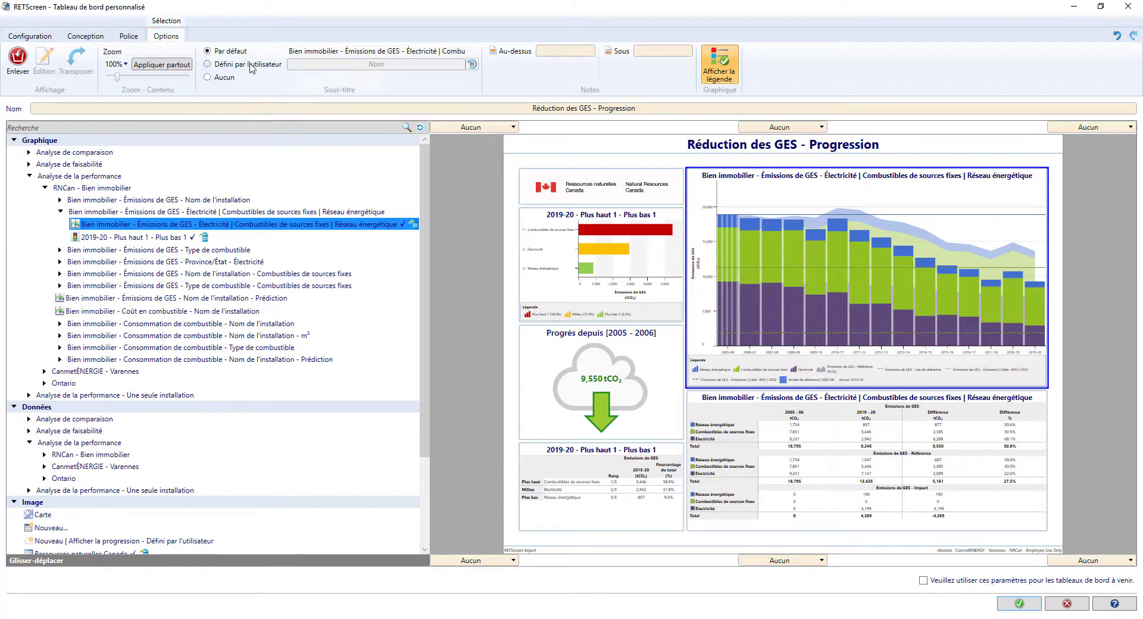
{"action": "left_click", "coordinate": [219, 65]}
{"action": "left_click", "coordinate": [411, 61]}
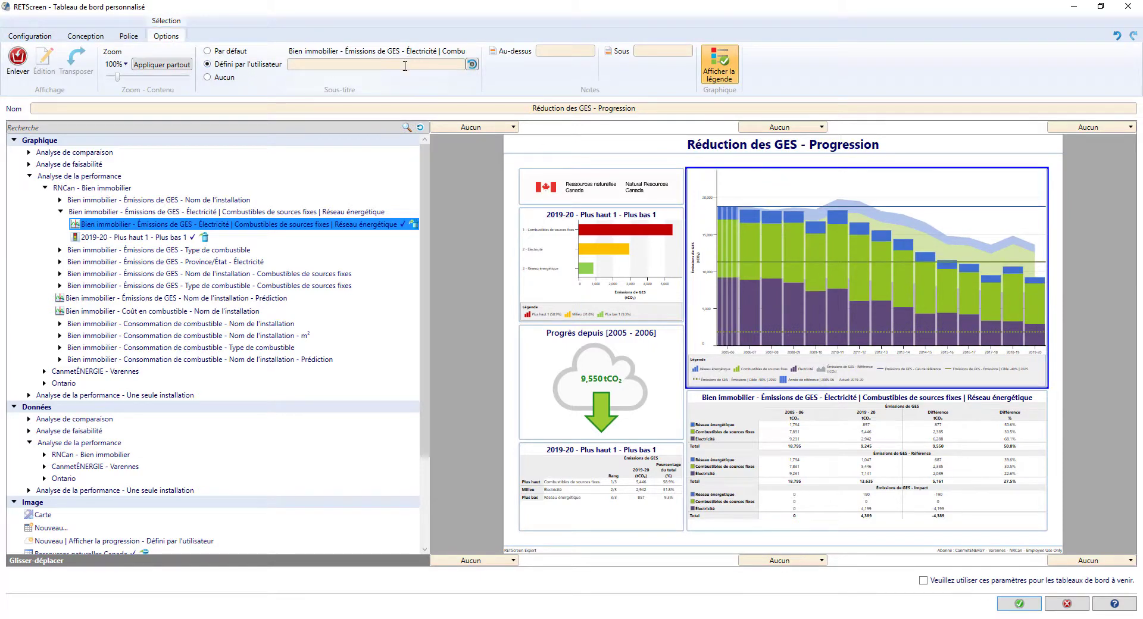
{"action": "type", "text": "Graphique"}
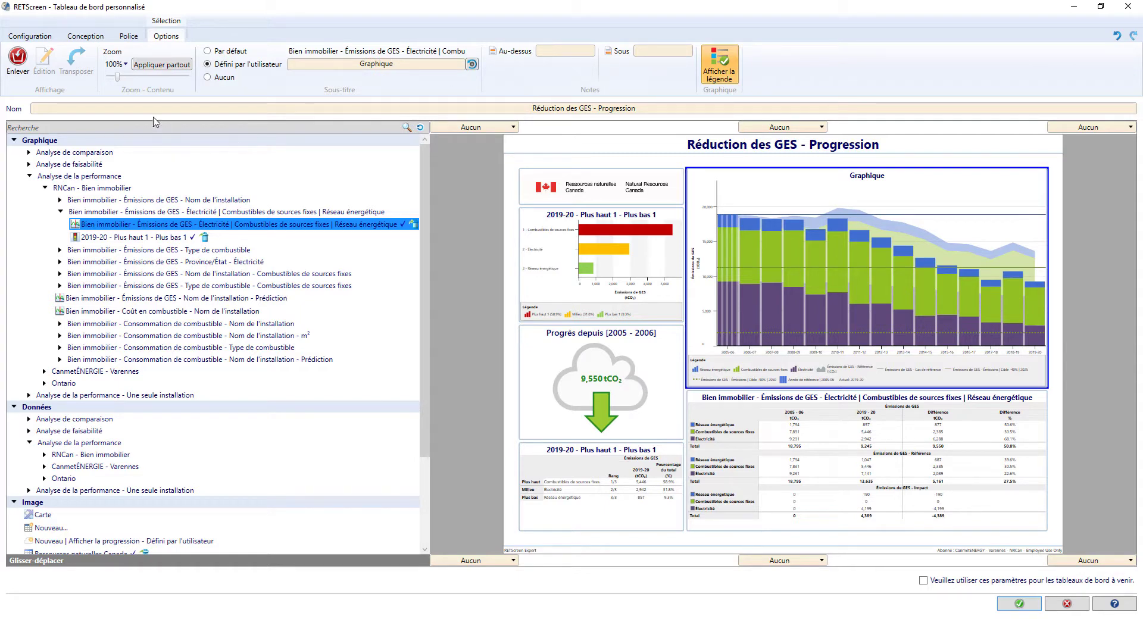
Review the design and font settings, enable reusing these parameters for future dashboards, and apply the dashboard changes.
{"action": "left_click", "coordinate": [93, 38]}
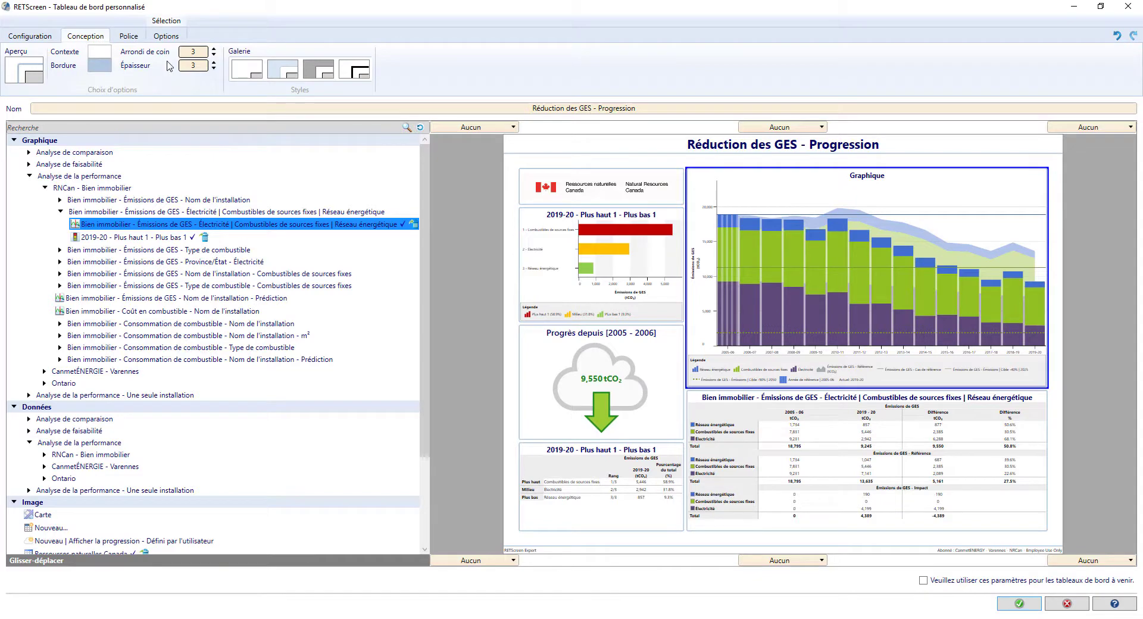
{"action": "left_click", "coordinate": [130, 38]}
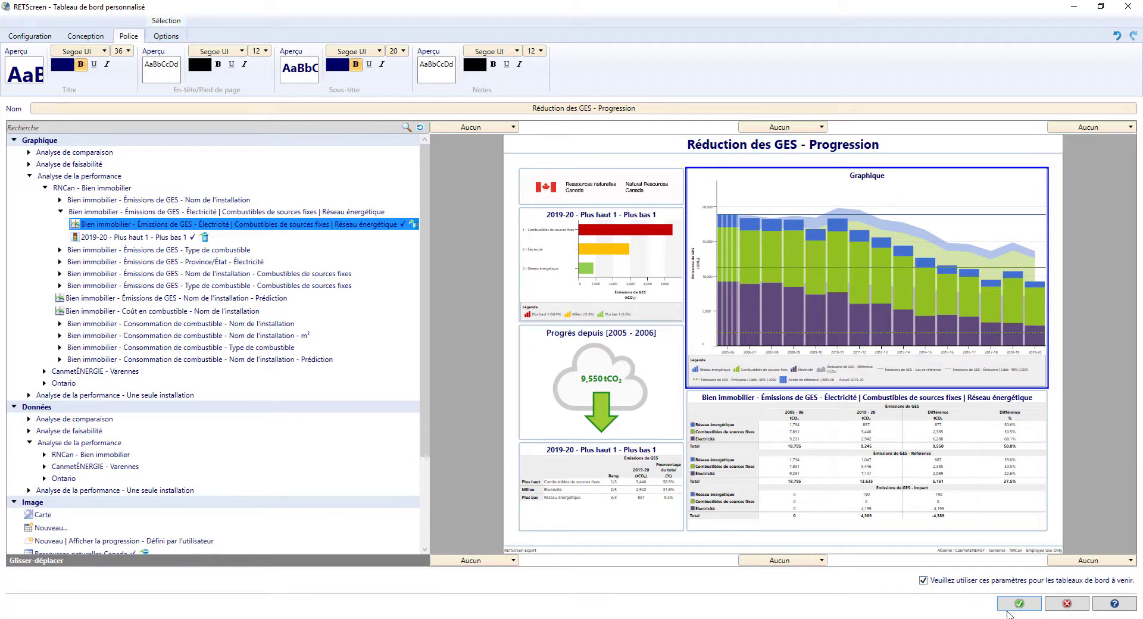
{"action": "left_click", "coordinate": [1020, 603]}
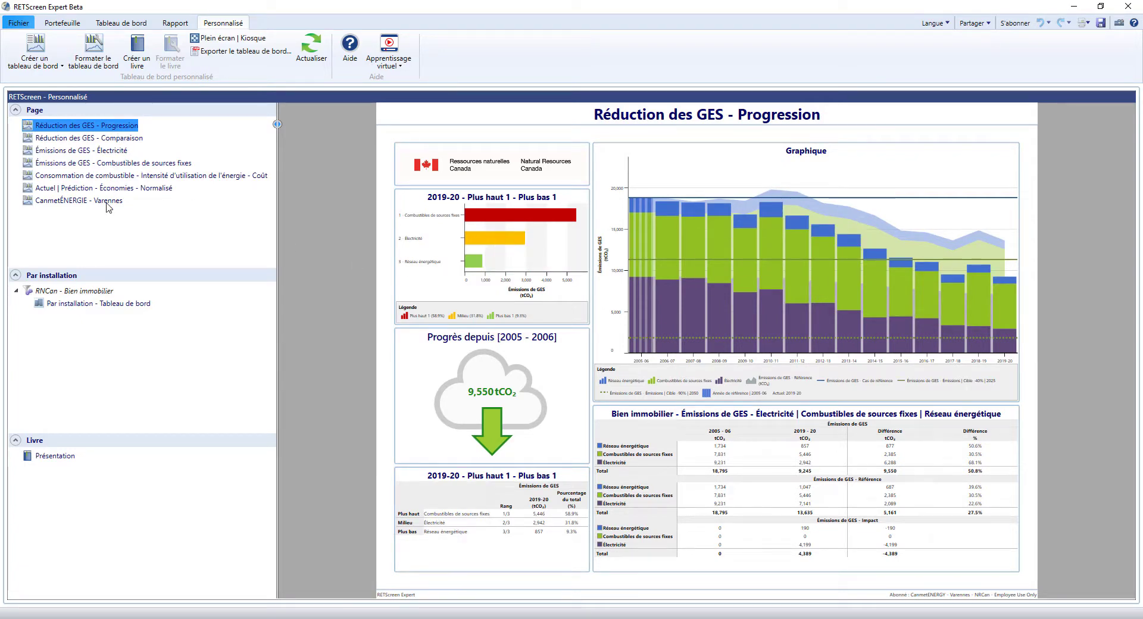
Exclude the Émissions de GES - Combustibles de sources fixes page from the Présentation book and show its advanced full-screen kiosk options before applying.
{"action": "left_click", "coordinate": [54, 456]}
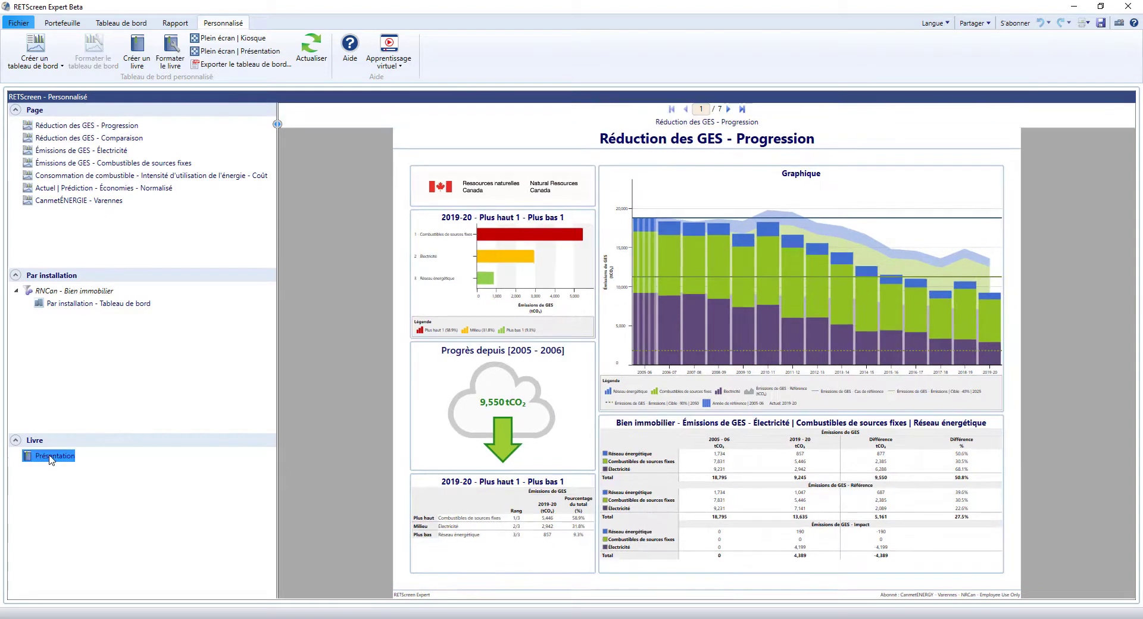
{"action": "left_click", "coordinate": [728, 110]}
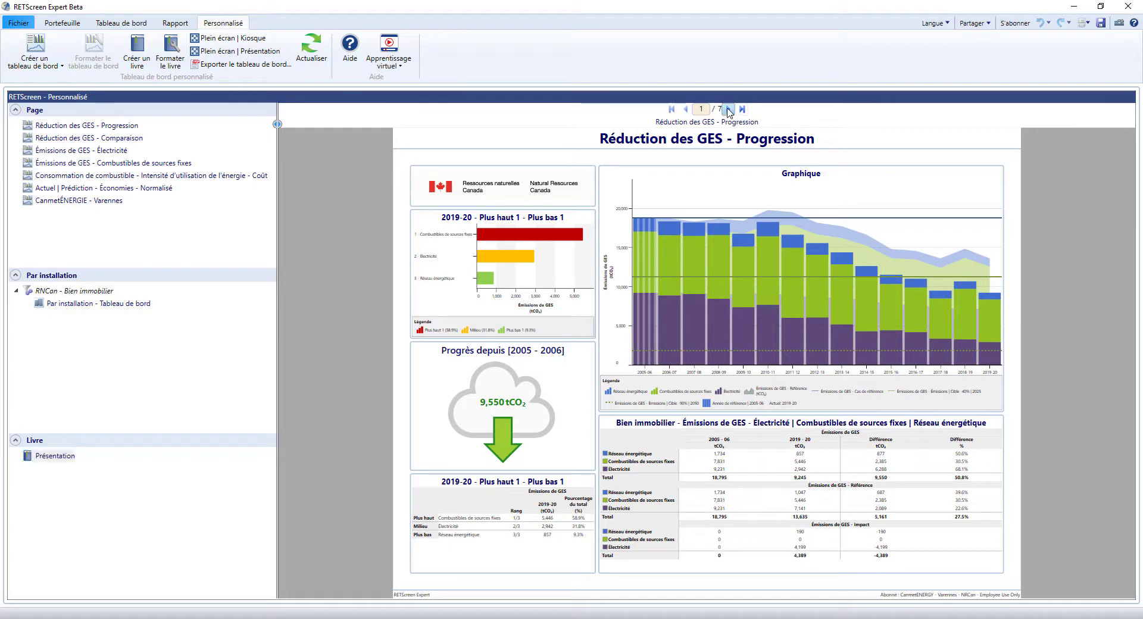
{"action": "left_click", "coordinate": [171, 50]}
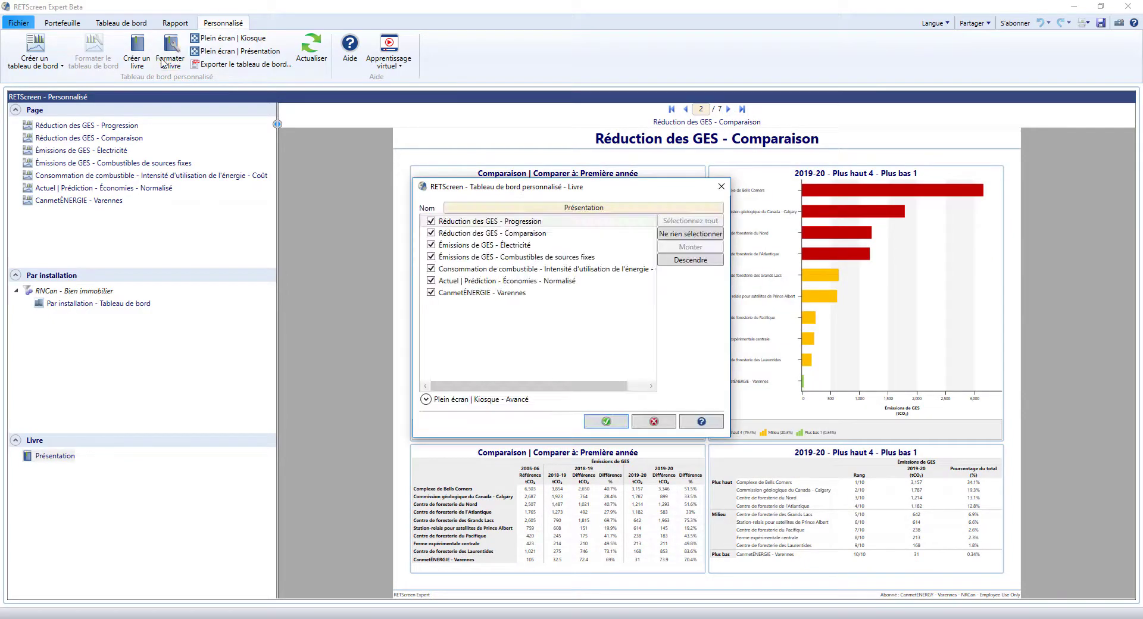
{"action": "left_click", "coordinate": [431, 257]}
{"action": "left_click", "coordinate": [427, 399]}
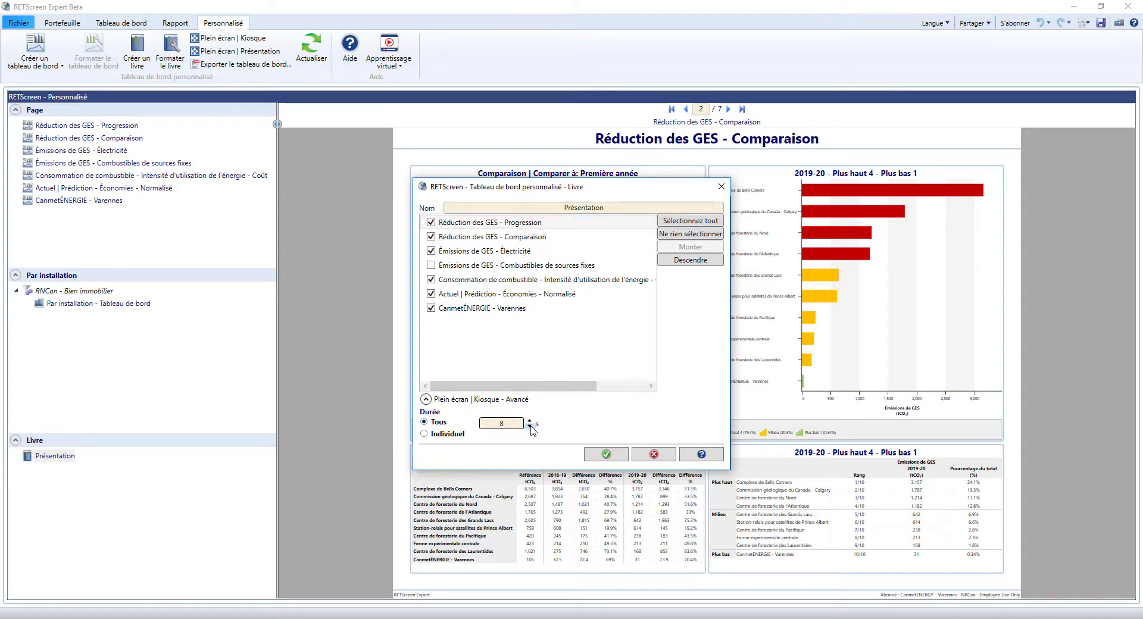
{"action": "left_click", "coordinate": [606, 456]}
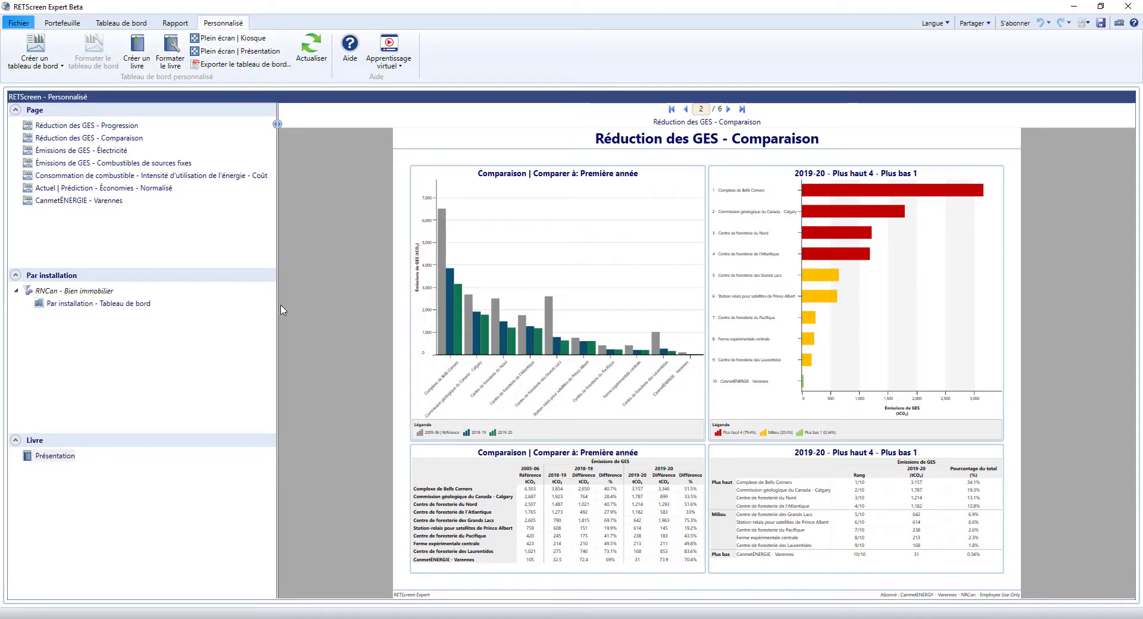
View the Par installation - Tableau de bord dashboard for Centre de foresterie de l'Atlantique, des Grands Lacs, du Pacifique and Complexe de Bells Corners.
{"action": "left_click", "coordinate": [70, 305]}
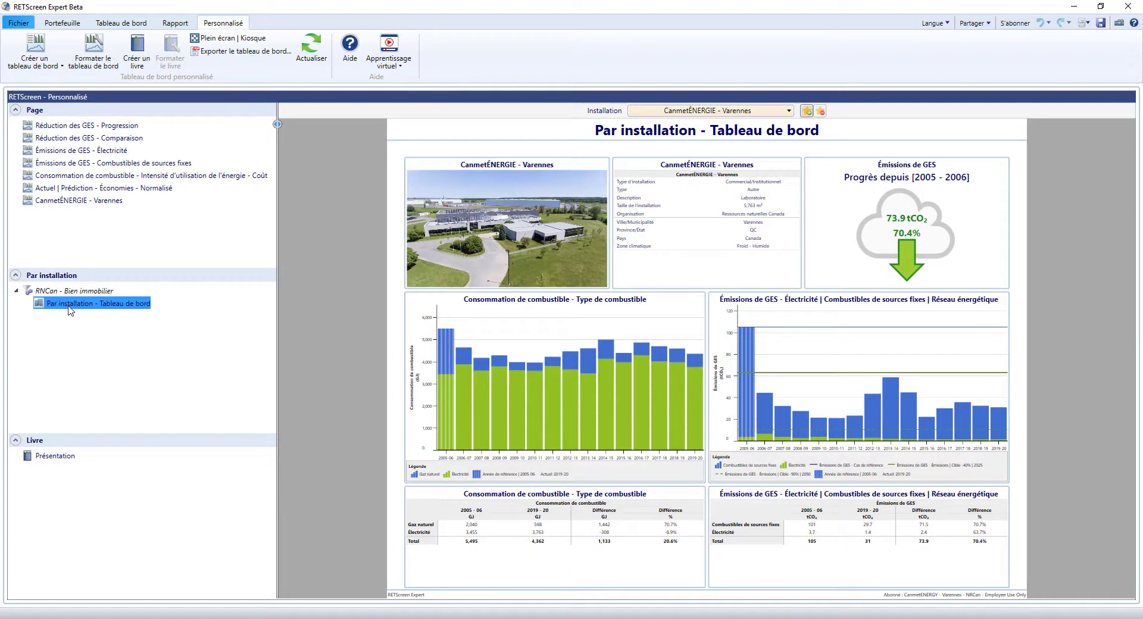
{"action": "left_click", "coordinate": [738, 111]}
{"action": "left_click", "coordinate": [734, 149]}
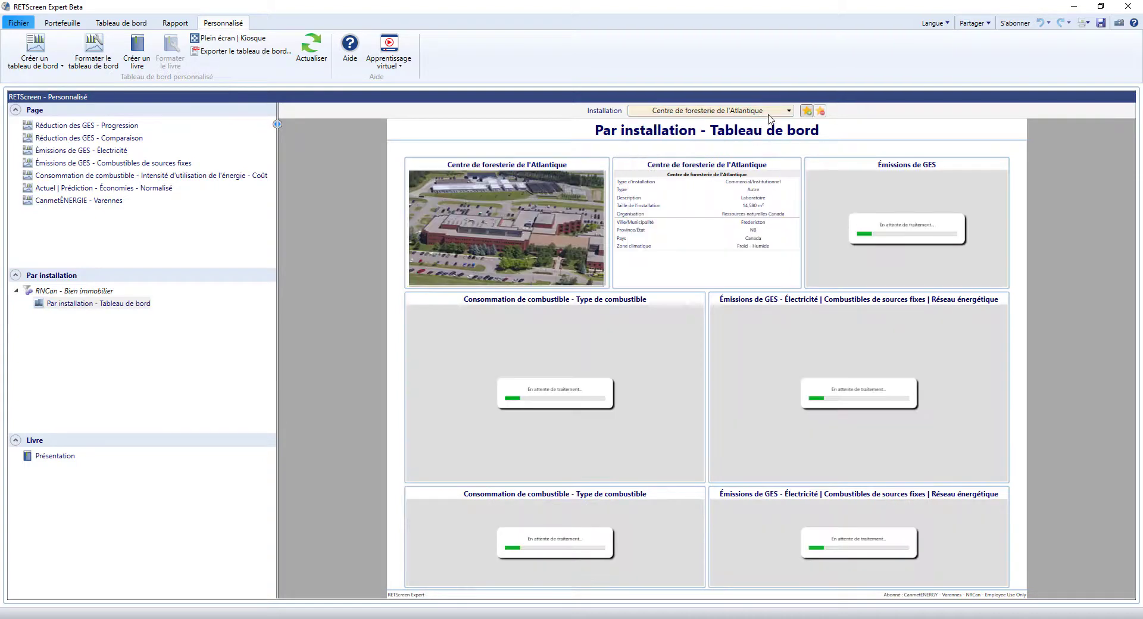
{"action": "left_click", "coordinate": [774, 111]}
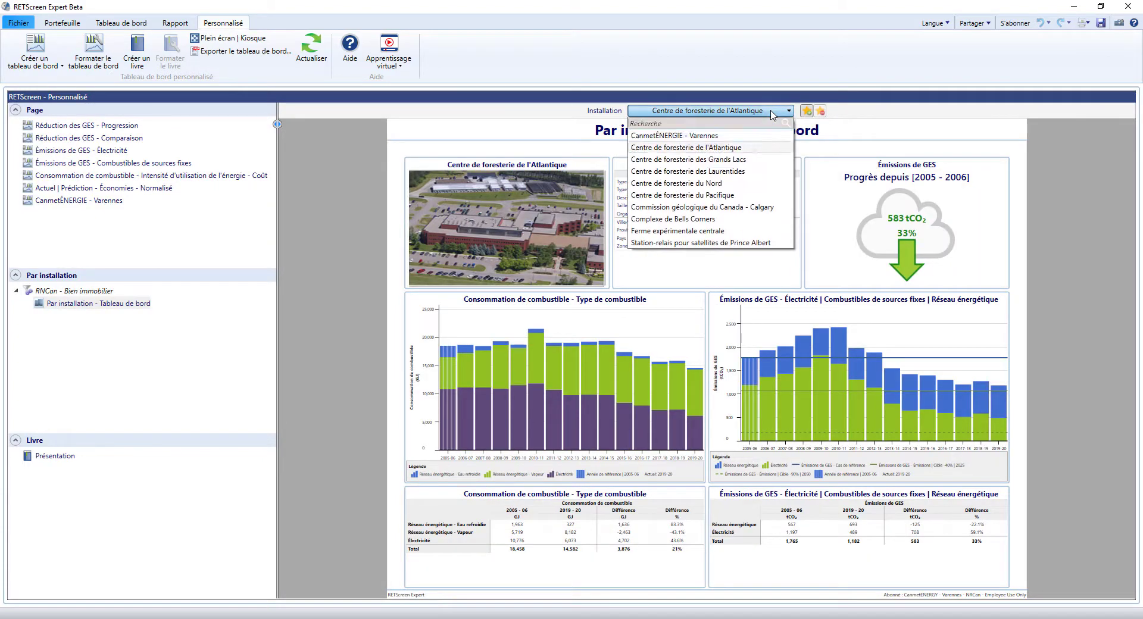
{"action": "left_click", "coordinate": [748, 159]}
{"action": "left_click", "coordinate": [772, 111]}
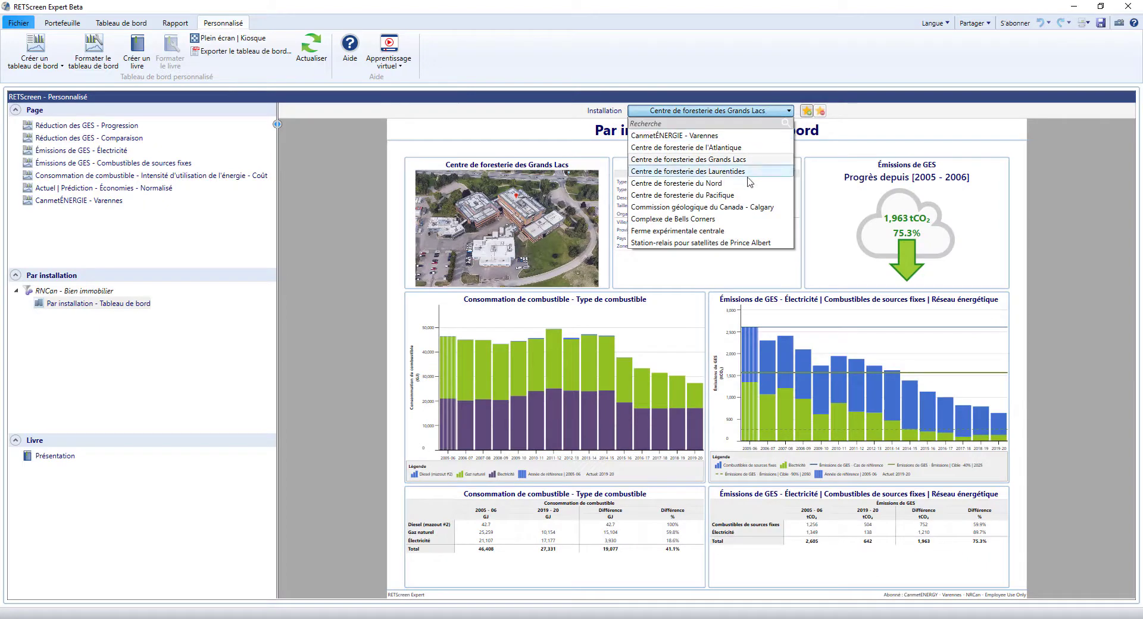
{"action": "left_click", "coordinate": [748, 195]}
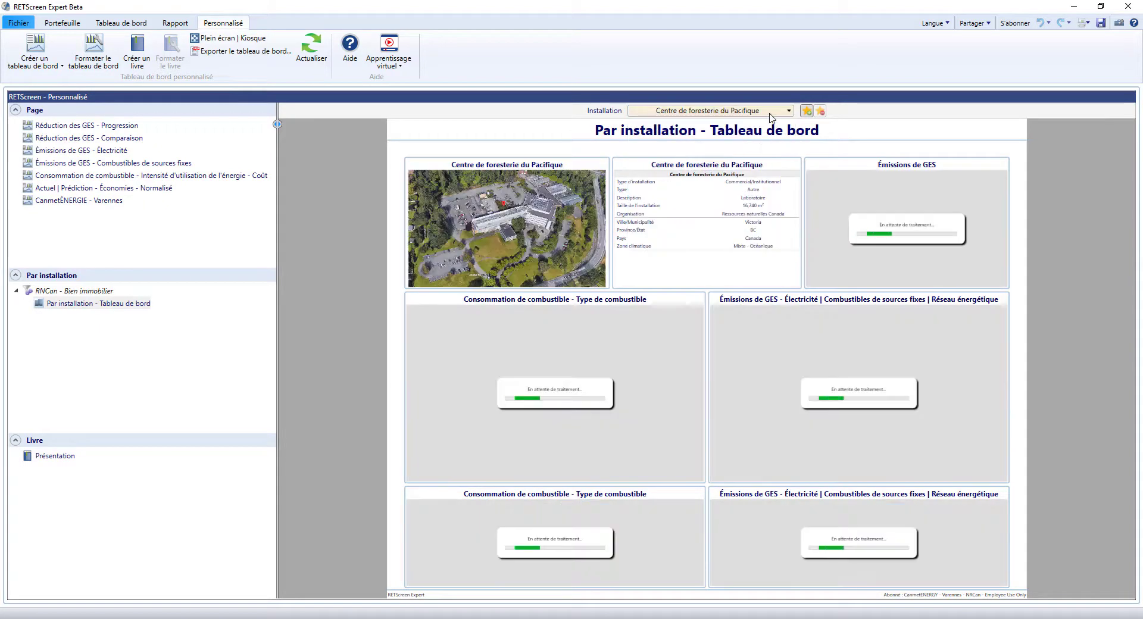
{"action": "left_click", "coordinate": [771, 111]}
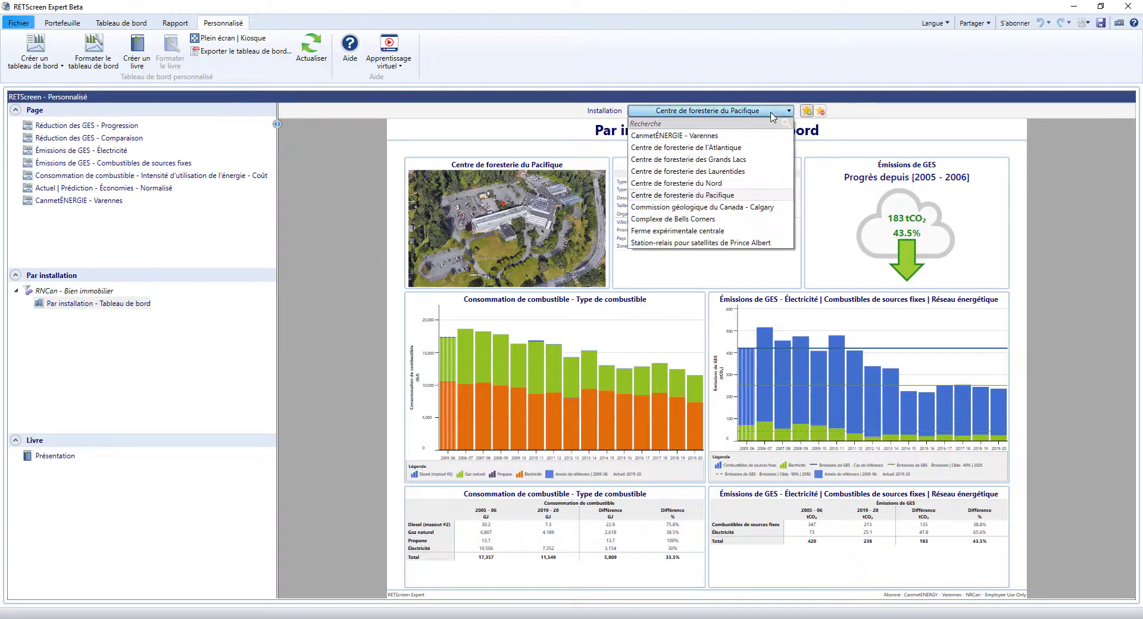
{"action": "left_click", "coordinate": [748, 222]}
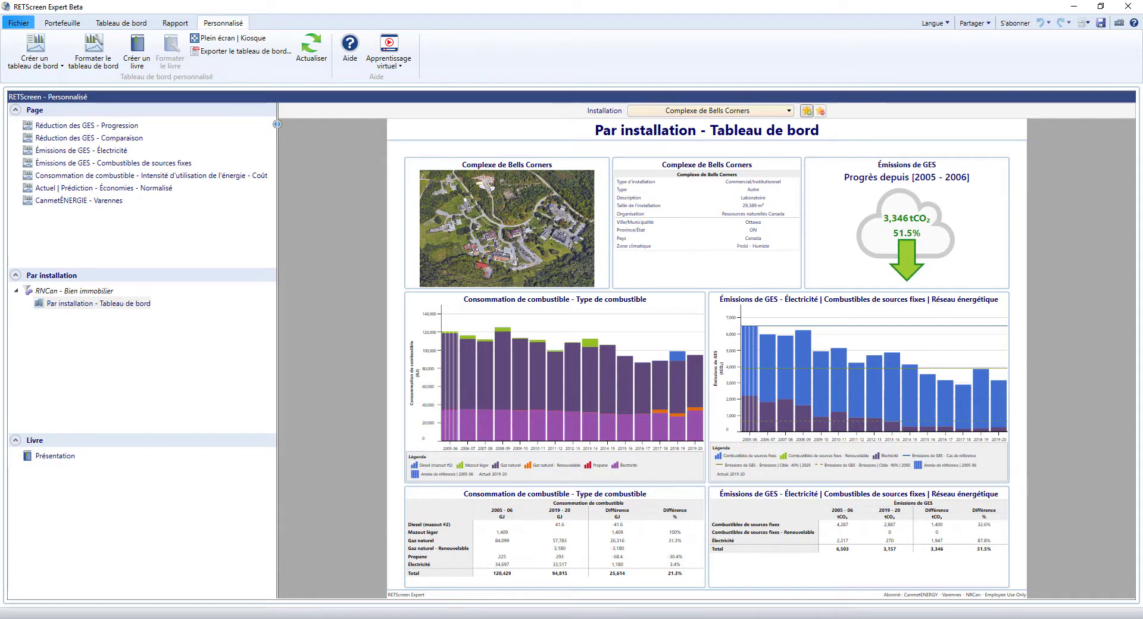
Switch to the RETScreen window with the CanmetÉNERGIE - Varennes energy management report and display its custom dashboards.
{"action": "key", "text": "alt+Tab"}
{"action": "left_click_drag", "start_coordinate": [505, 115], "coordinate": [543, 3]}
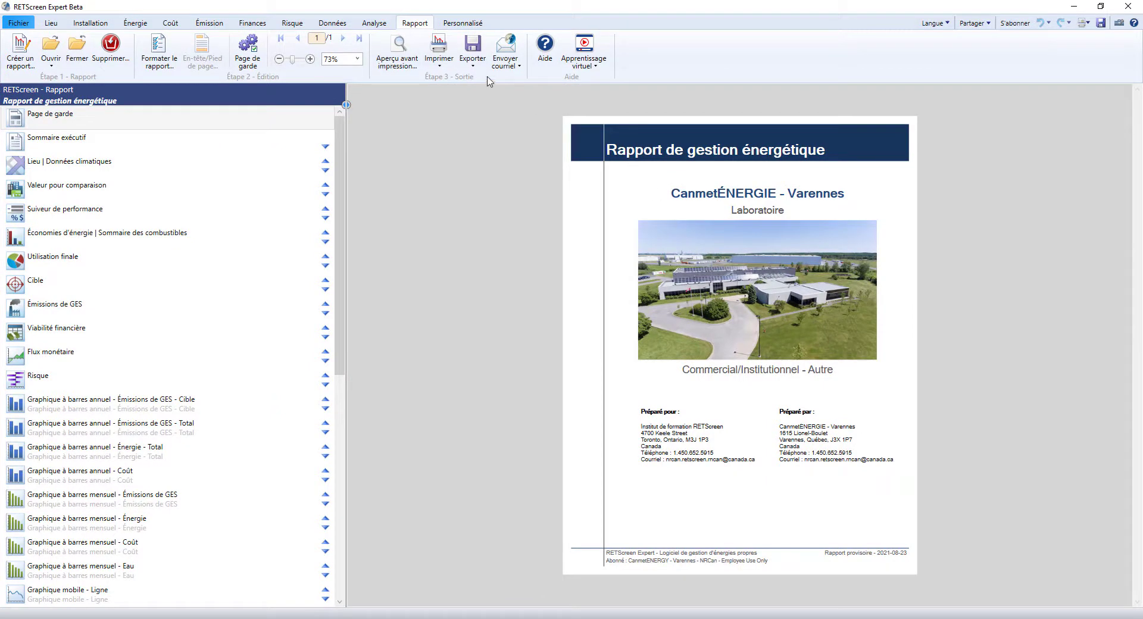
{"action": "left_click", "coordinate": [465, 23]}
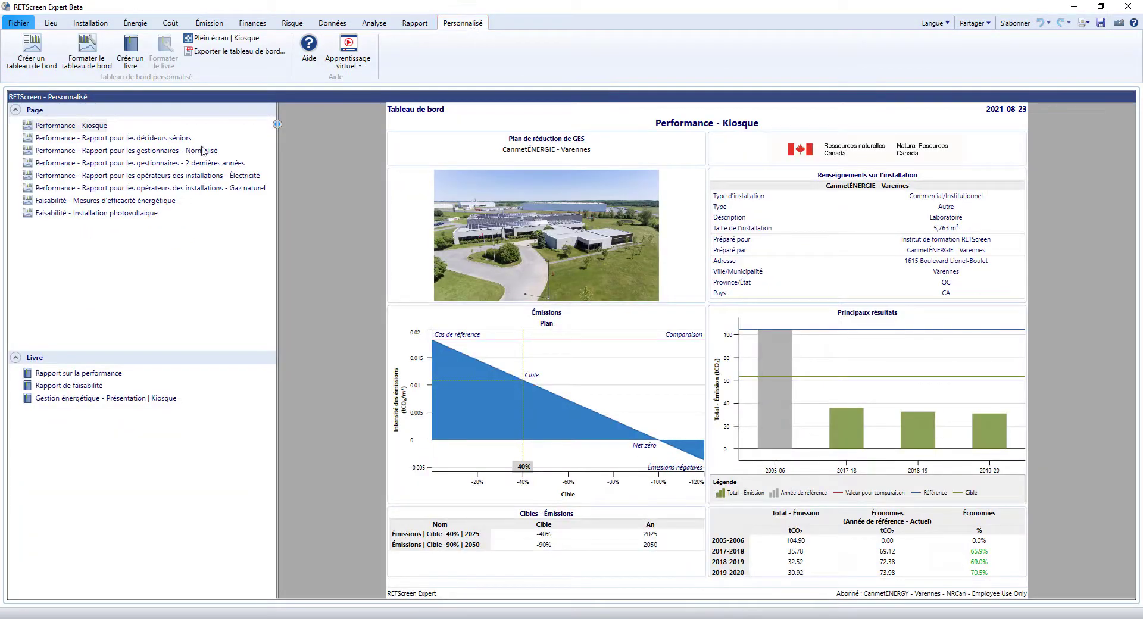
Review the performance dashboards for senior decision-makers, managers and facility operators, and the feasibility dashboards for energy efficiency measures and the photovoltaic installation.
{"action": "left_click", "coordinate": [159, 139]}
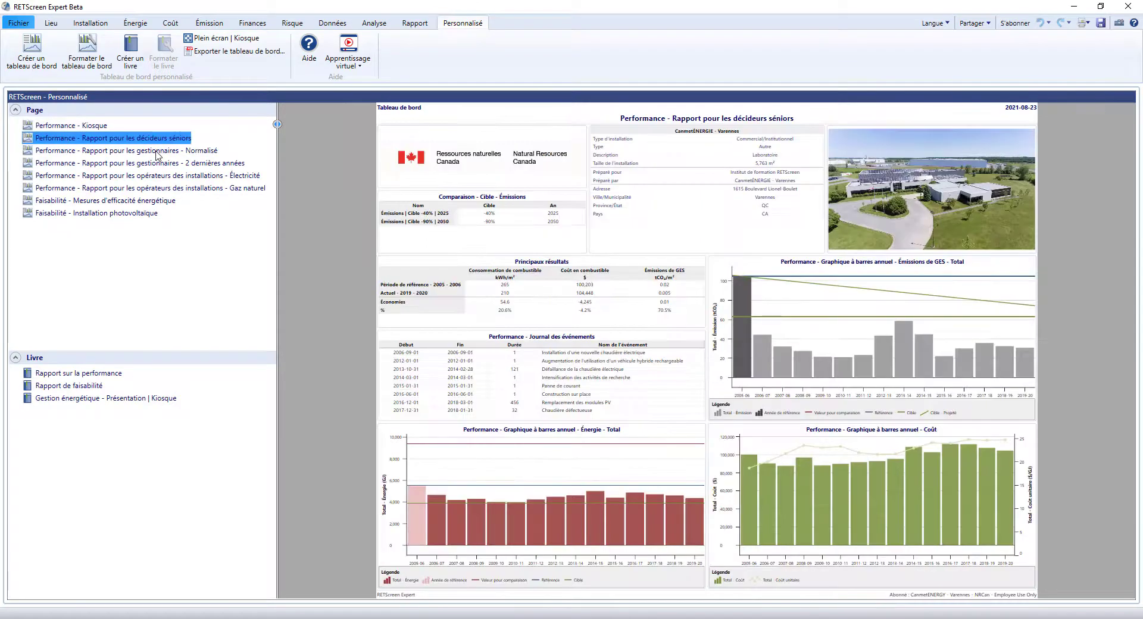
{"action": "left_click", "coordinate": [156, 152]}
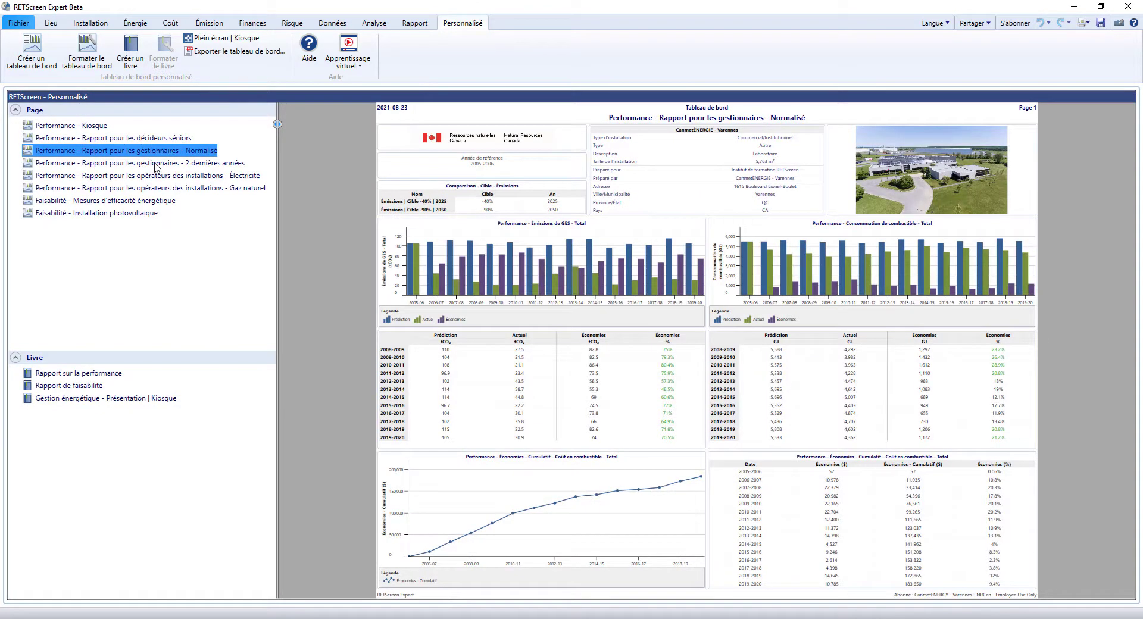
{"action": "left_click", "coordinate": [156, 164]}
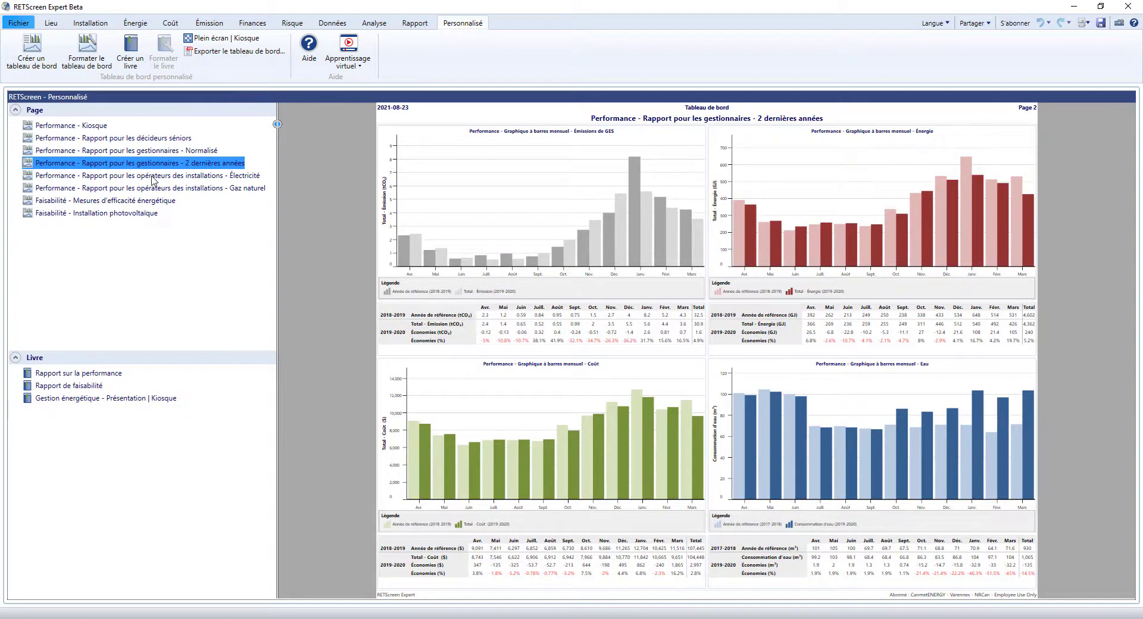
{"action": "left_click", "coordinate": [154, 177]}
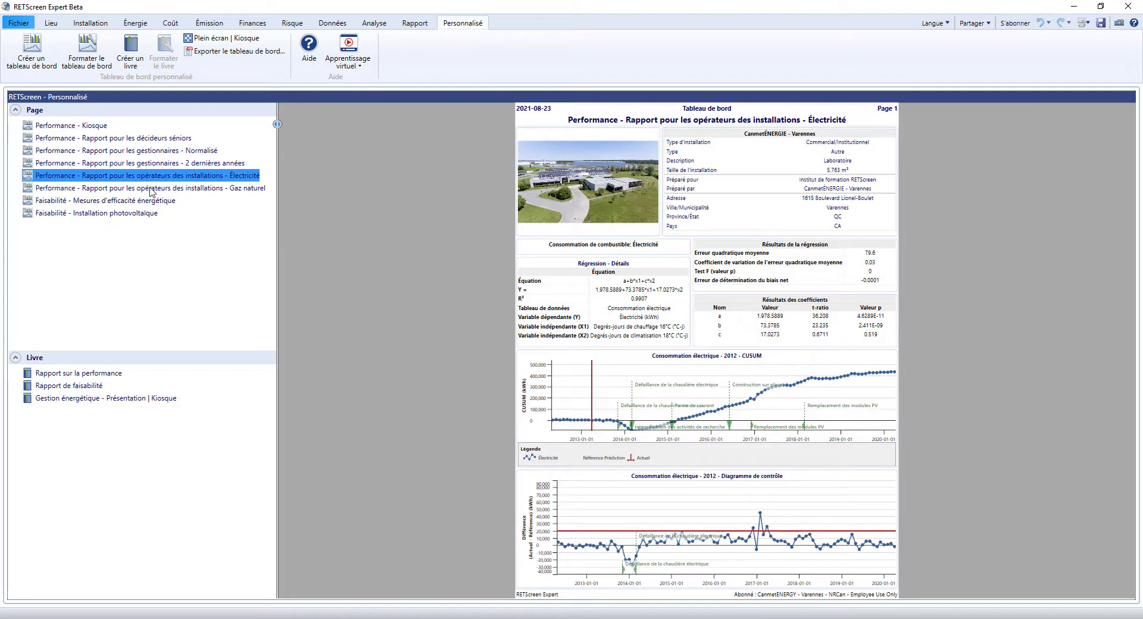
{"action": "left_click", "coordinate": [150, 189]}
{"action": "left_click", "coordinate": [140, 203]}
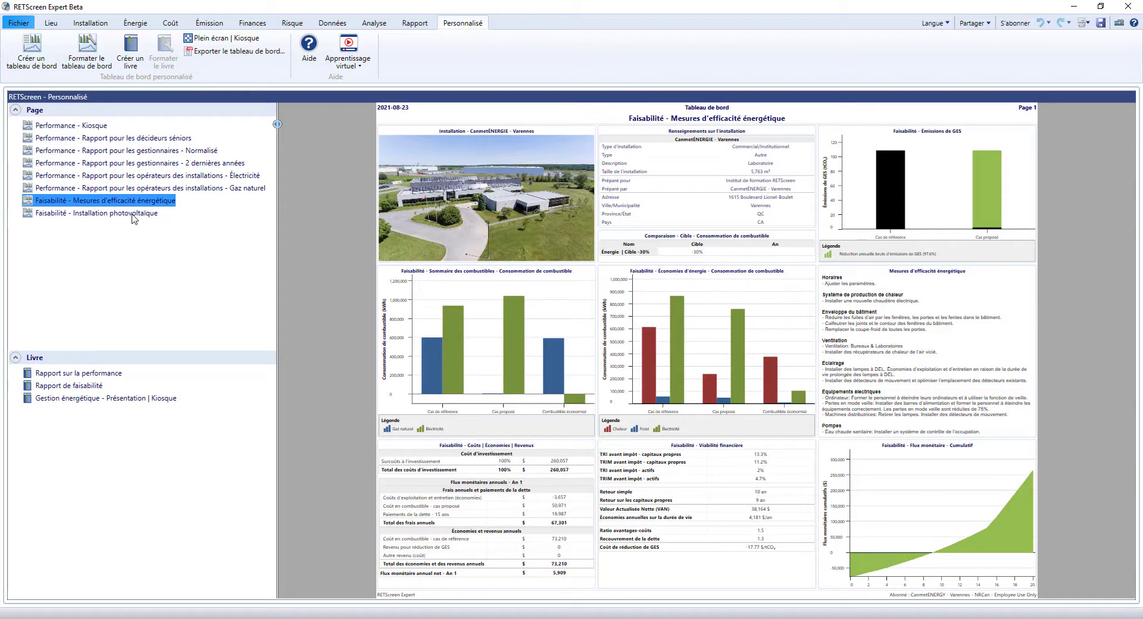
{"action": "left_click", "coordinate": [135, 216]}
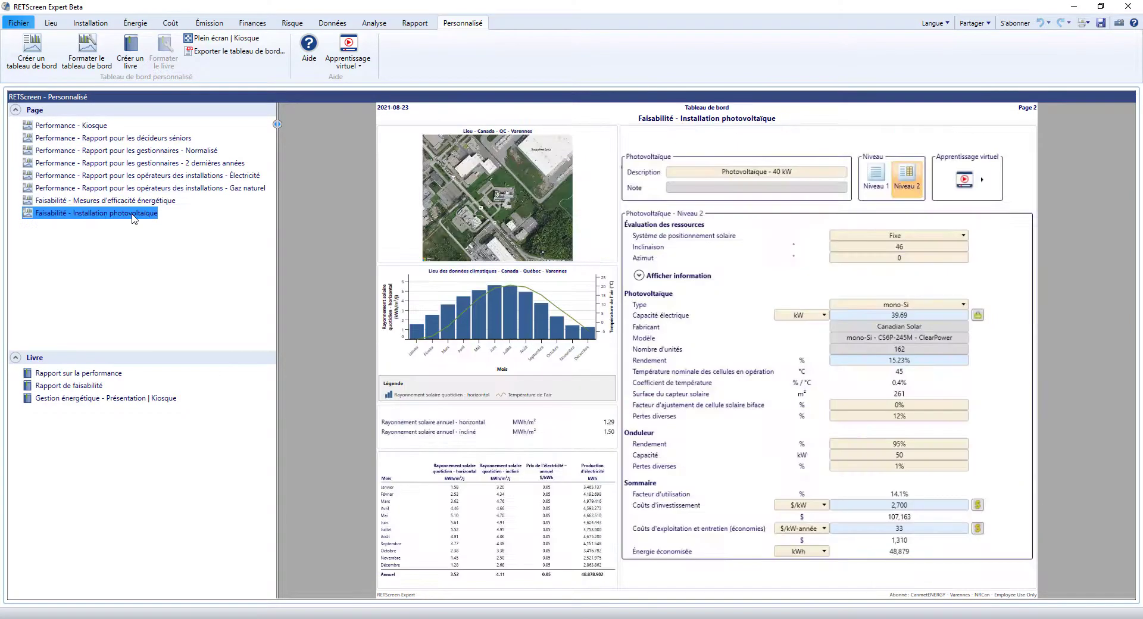